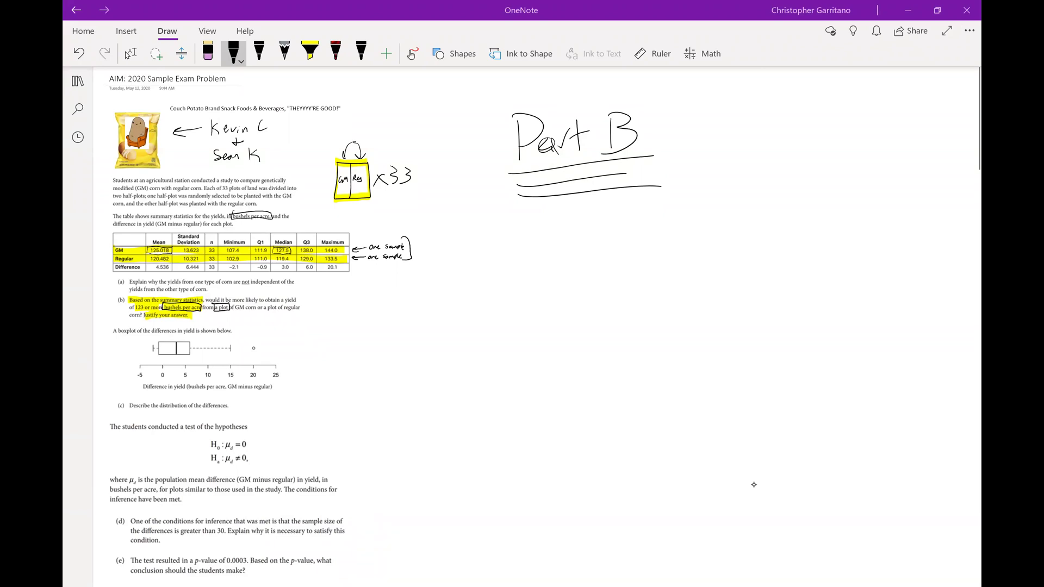
- Handwrite 'You cannot' under Part B and underline 'cannot' three times
left_click_drag(534, 210, 544, 233)
mouse_move(553, 209)
left_mouse_down()
mouse_move(543, 250)
mouse_move(562, 236)
mouse_move(584, 246)
left_mouse_up()
mouse_move(641, 220)
left_mouse_down()
mouse_move(674, 231)
mouse_move(711, 203)
mouse_move(707, 231)
left_mouse_up()
left_click_drag(706, 219, 725, 217)
left_click_drag(624, 249, 725, 234)
left_click_drag(628, 258, 712, 249)
left_click_drag(640, 274, 712, 265)
- Continue the note with 'use the normal' onto the next line
left_click_drag(772, 218, 798, 228)
mouse_move(821, 208)
left_mouse_down()
mouse_move(803, 224)
mouse_move(836, 222)
left_mouse_up()
left_click_drag(550, 281, 551, 317)
left_click_drag(538, 298, 566, 294)
mouse_move(562, 281)
left_mouse_down()
mouse_move(570, 309)
mouse_move(657, 302)
left_mouse_up()
left_click_drag(667, 287, 719, 299)
left_click_drag(728, 270, 728, 297)
mouse_move(777, 269)
left_mouse_down()
mouse_move(775, 296)
mouse_move(795, 292)
left_mouse_up()
- Finish the sentence with 'model to solve.' on the third line
mouse_move(800, 279)
left_mouse_down()
mouse_move(818, 262)
mouse_move(827, 286)
left_mouse_up()
left_click_drag(842, 260, 838, 289)
left_click_drag(575, 326, 574, 353)
left_click_drag(564, 338, 585, 336)
mouse_move(593, 337)
left_mouse_down()
mouse_move(587, 346)
mouse_move(596, 335)
left_mouse_up()
mouse_move(651, 324)
left_mouse_down()
mouse_move(639, 347)
mouse_move(664, 332)
mouse_move(682, 339)
left_mouse_up()
left_click_drag(690, 330, 721, 338)
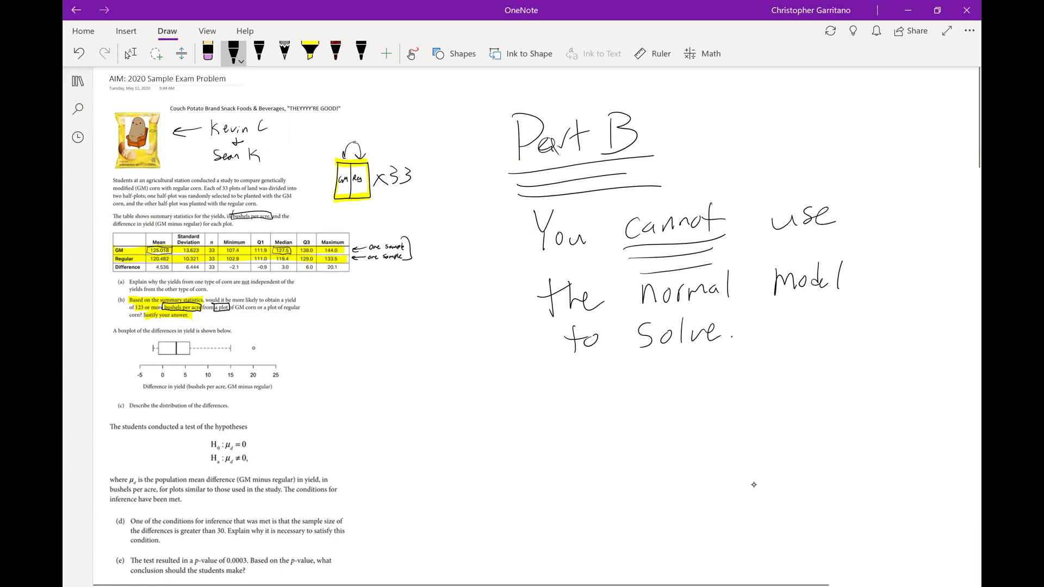
- Zoom in and scroll up to the intro paragraph, then return to the black pen
scroll(753, 484, "up", 5)
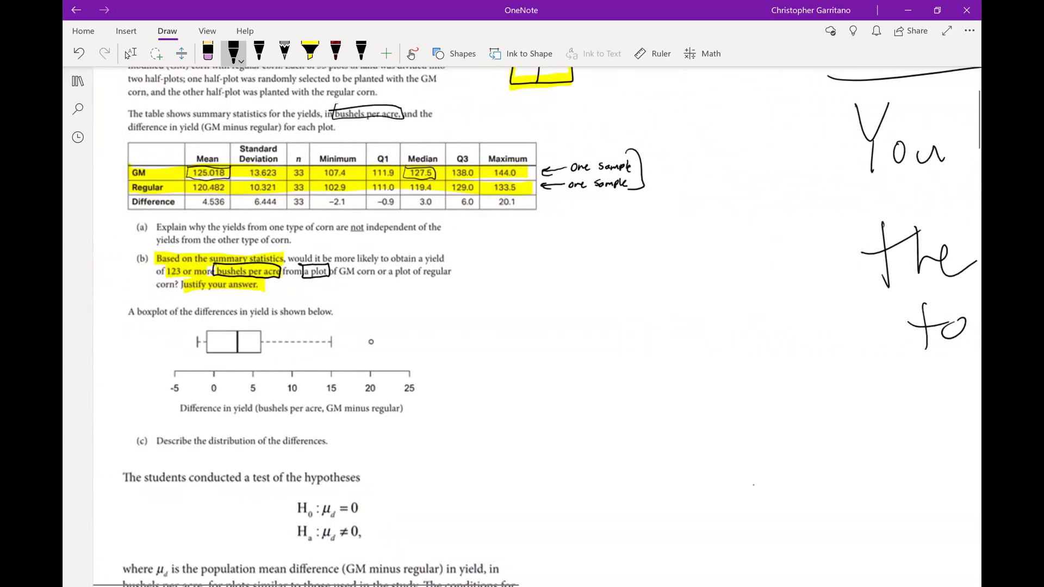
left_click(129, 53)
scroll(753, 484, "up", 3)
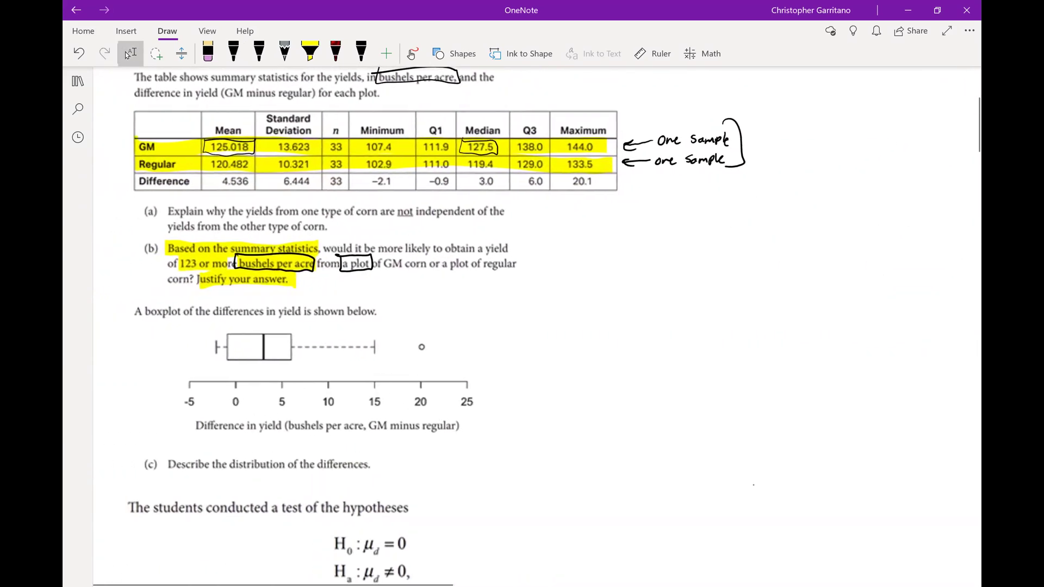
scroll(753, 485, "up", 2)
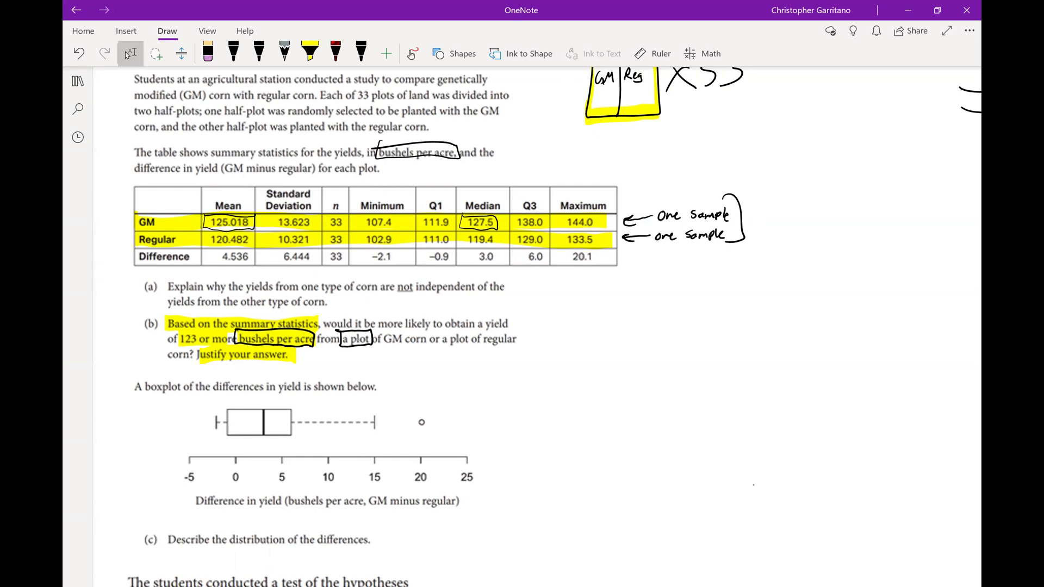
key("alt+d")
key("p")
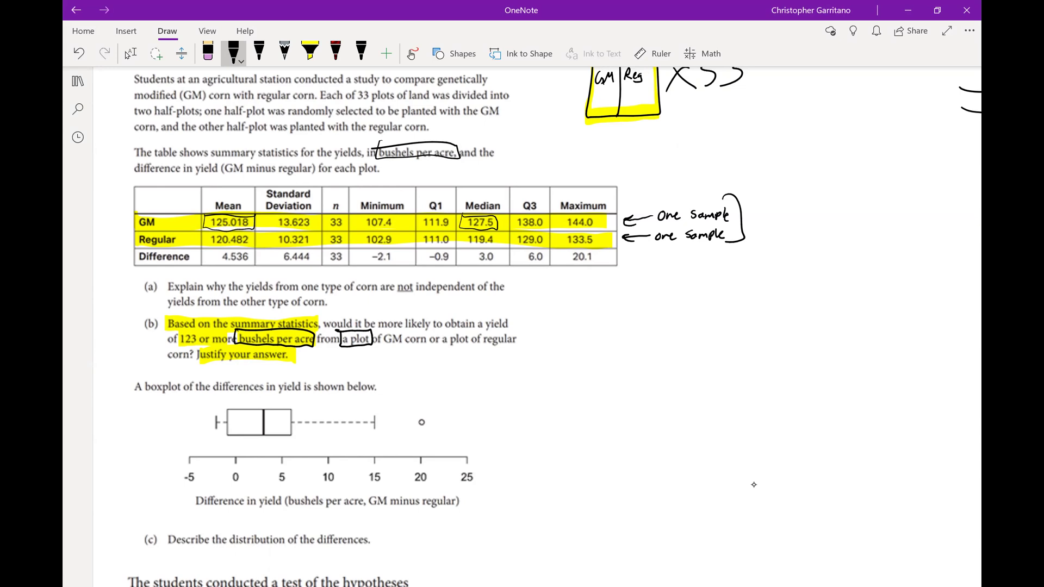
- Box 120.482 and 119.4, redraw the 'bushels per acre' loop as a rectangle, and undo the 'a plot' box
mouse_move(204, 231)
left_mouse_down()
mouse_move(249, 235)
mouse_move(206, 231)
left_mouse_up()
mouse_move(462, 231)
left_mouse_down()
mouse_move(461, 241)
mouse_move(502, 231)
mouse_move(462, 231)
left_mouse_up()
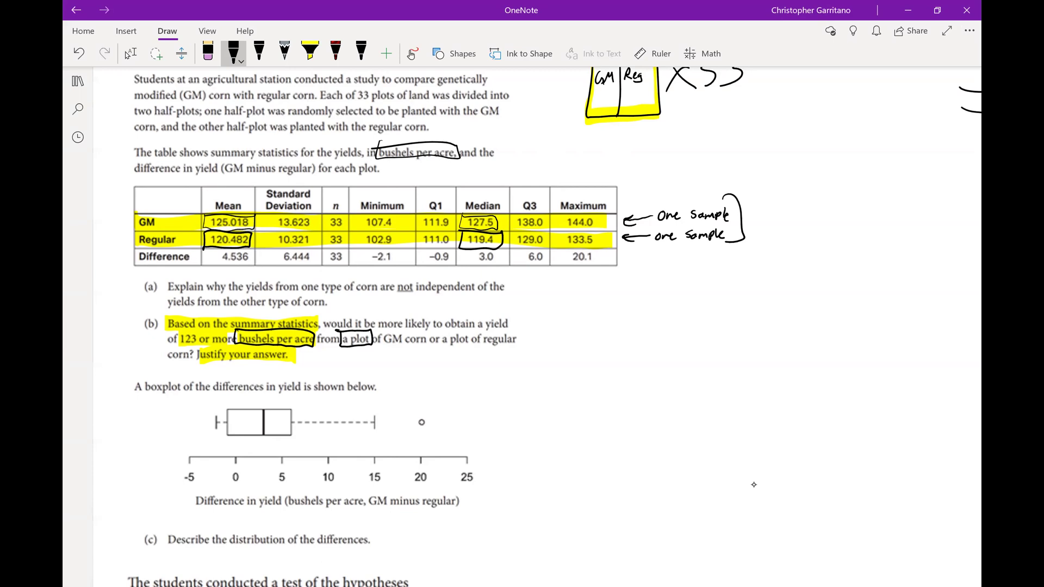
key("ctrl+z")
mouse_move(375, 140)
left_mouse_down()
mouse_move(457, 157)
mouse_move(377, 141)
left_mouse_up()
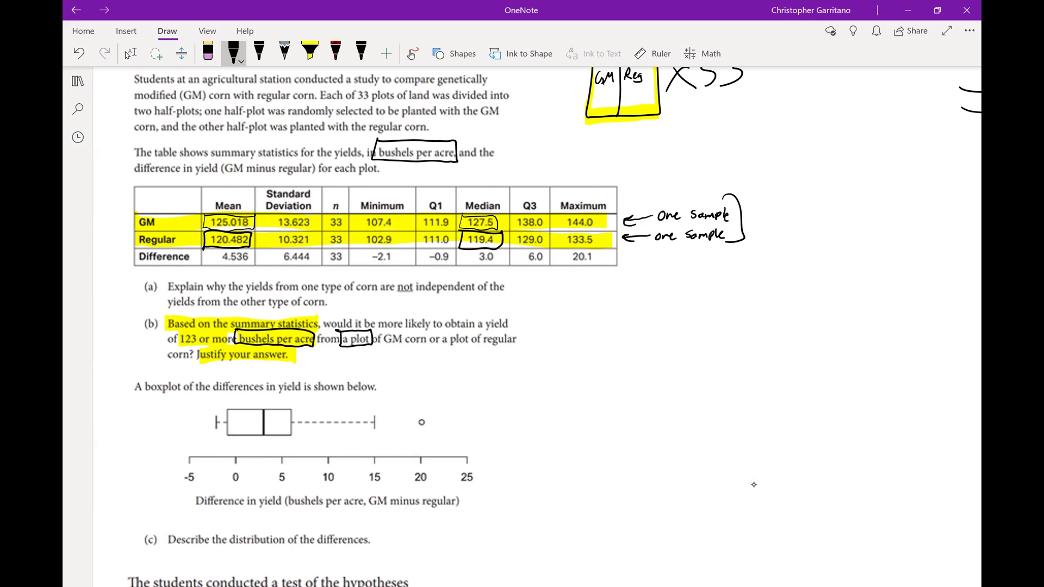
key("ctrl+z")
- Box 'a plot' in part (b) and write 'one single plot' beneath it
mouse_move(338, 331)
left_mouse_down()
mouse_move(373, 345)
mouse_move(371, 332)
mouse_move(350, 332)
mouse_move(371, 364)
mouse_move(503, 356)
left_mouse_up()
left_click_drag(507, 359, 506, 363)
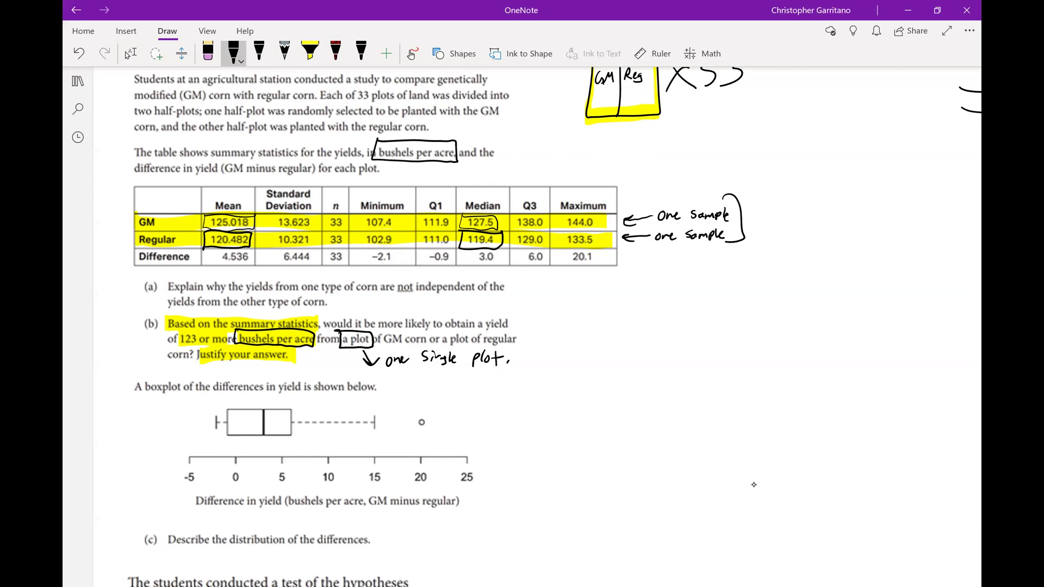
- Trace extra black loops around the GM Sample and Regular sample circles
scroll(753, 484, "down", 20)
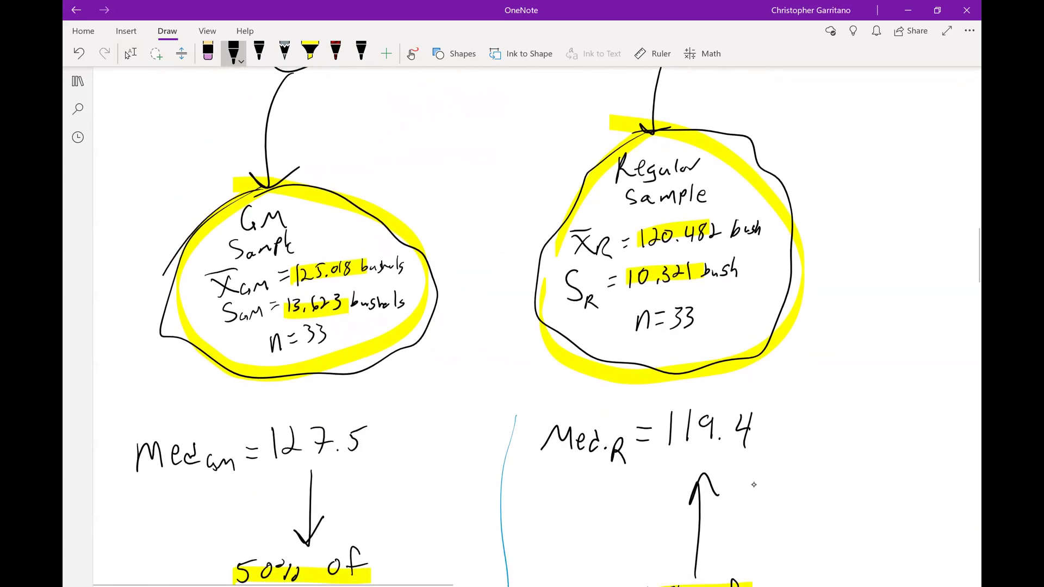
mouse_move(163, 255)
left_mouse_down()
mouse_move(383, 375)
mouse_move(432, 232)
left_mouse_up()
left_click_drag(324, 181, 211, 208)
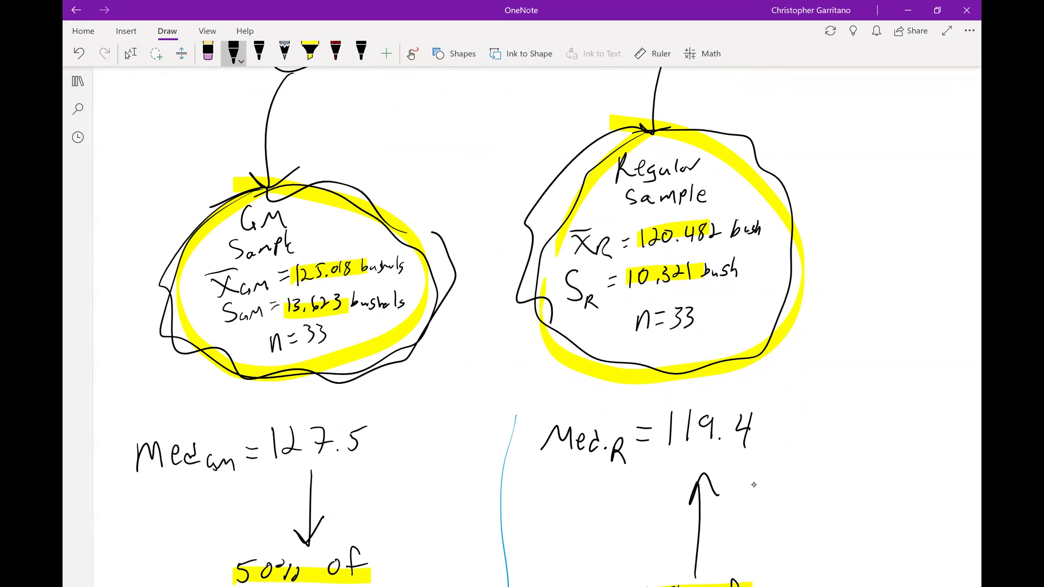
mouse_move(546, 326)
left_mouse_down()
mouse_move(799, 215)
mouse_move(612, 133)
mouse_move(544, 218)
left_mouse_up()
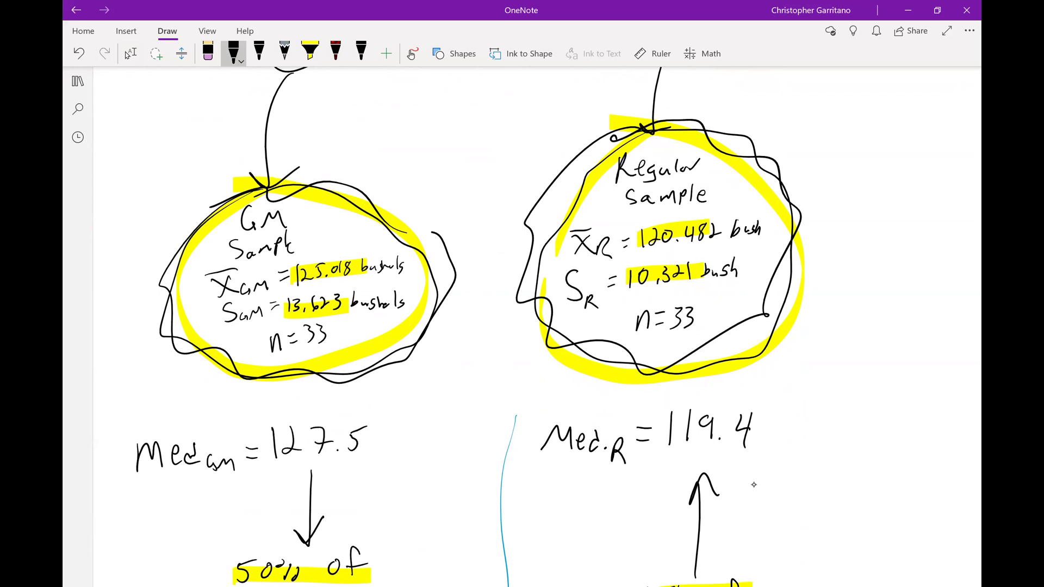
- Return to the summary statistics table and draw a rectangle around the Median column
scroll(753, 485, "up", 15)
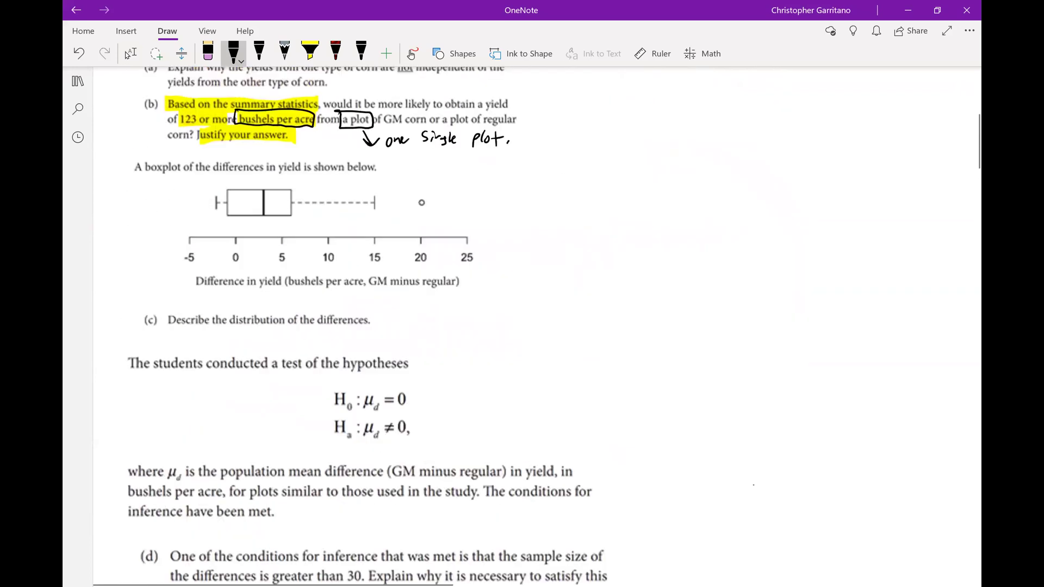
scroll(753, 484, "up", 7)
scroll(753, 484, "down", 4)
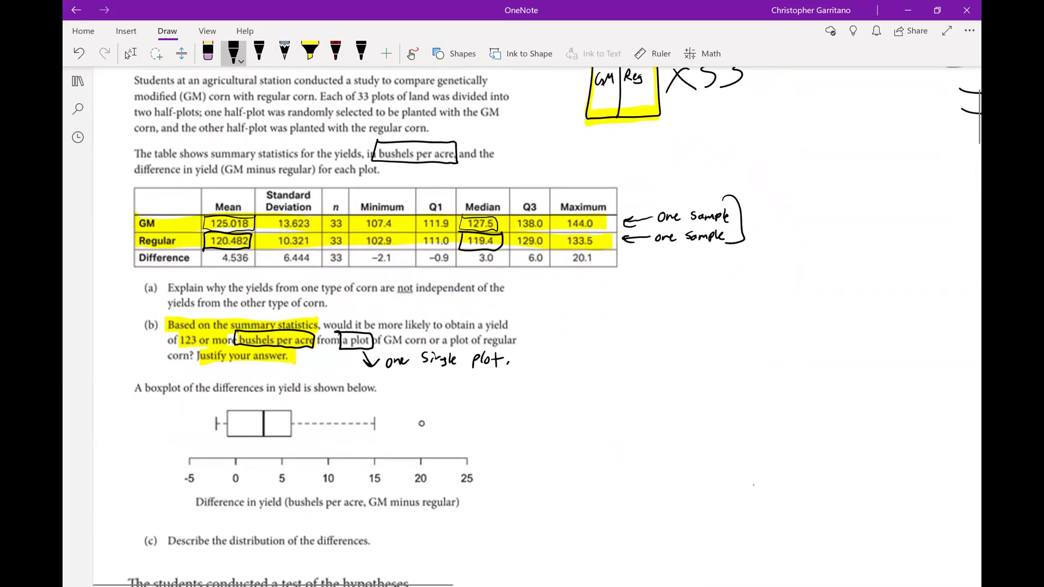
left_click(129, 53)
scroll(754, 485, "down", 4)
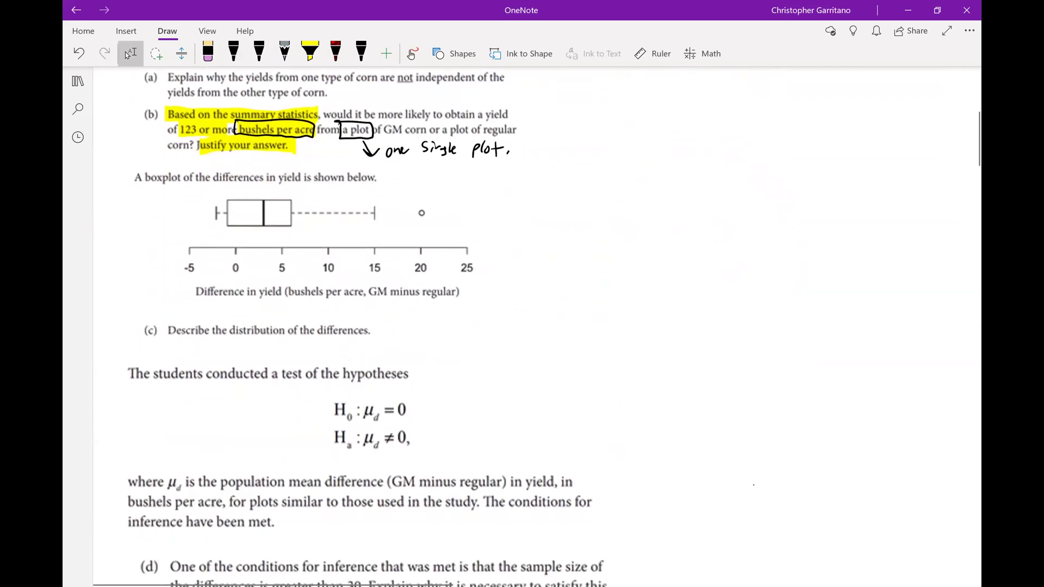
scroll(753, 484, "down", 6)
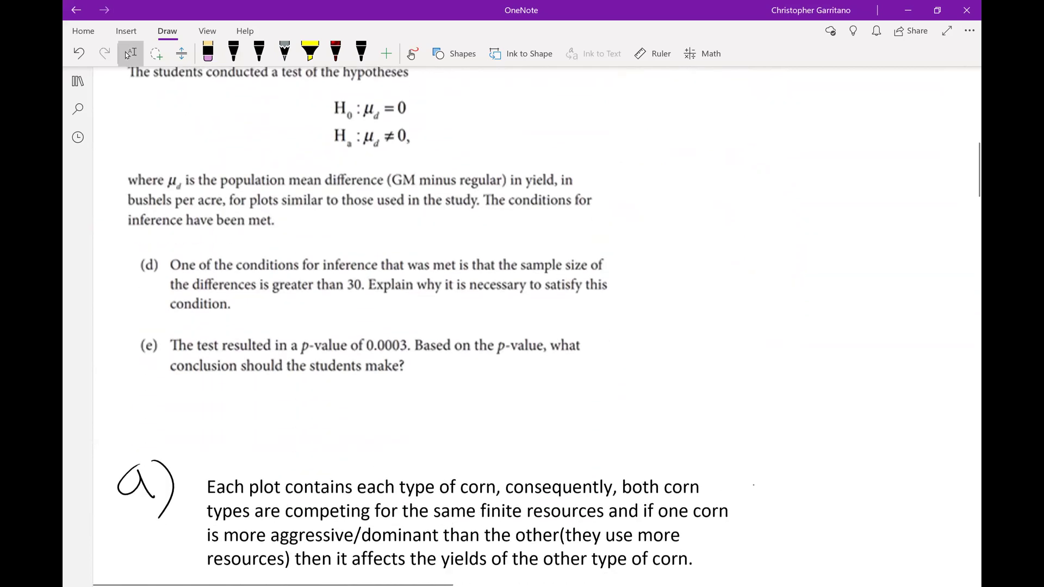
scroll(754, 484, "up", 12)
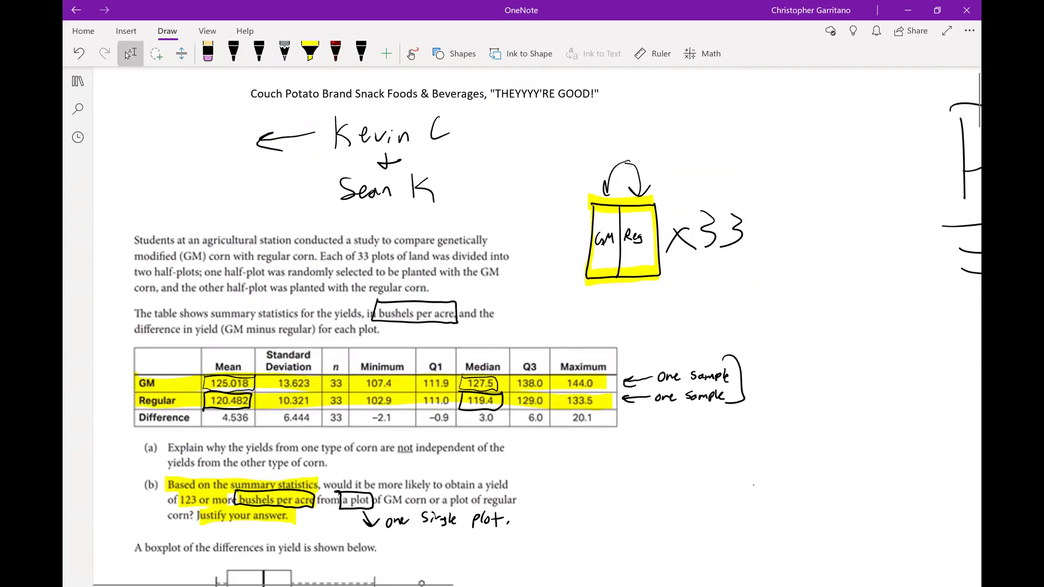
left_click(233, 53)
mouse_move(456, 349)
left_mouse_down()
mouse_move(455, 411)
mouse_move(510, 410)
mouse_move(509, 353)
mouse_move(454, 350)
left_mouse_up()
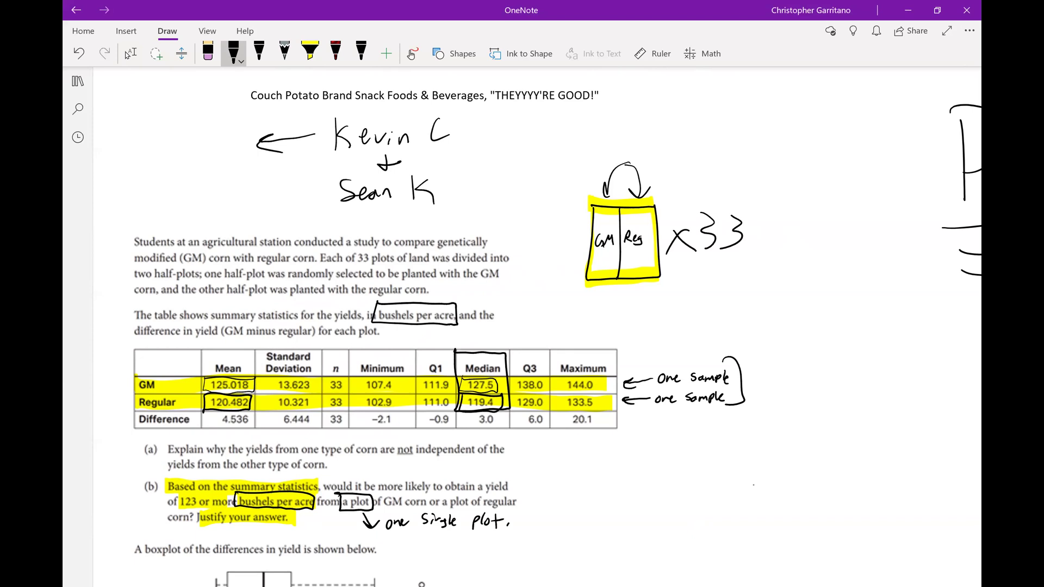
- Write and underline 'GM' above the Med GM = 127.5 note
scroll(753, 484, "down", 15)
scroll(754, 485, "down", 10)
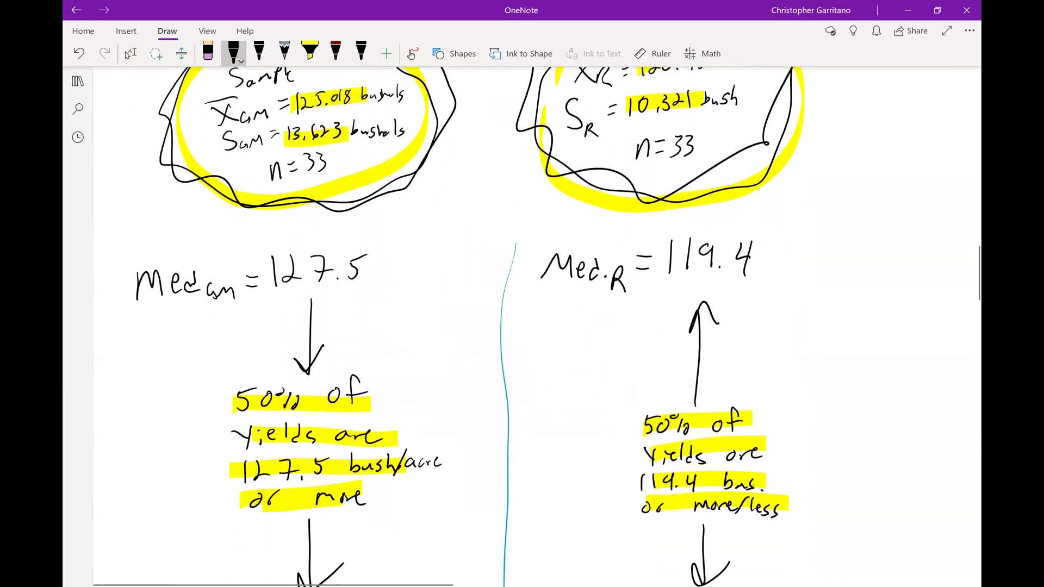
left_click(125, 51)
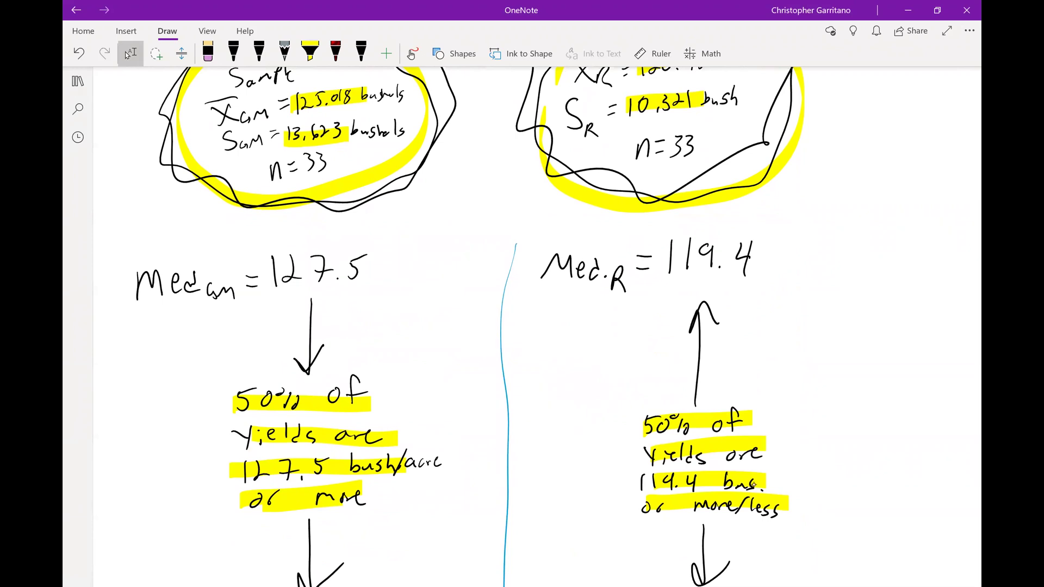
left_click(233, 53)
mouse_move(249, 218)
left_mouse_down()
mouse_move(245, 240)
mouse_move(300, 239)
left_mouse_up()
left_click_drag(205, 254, 331, 238)
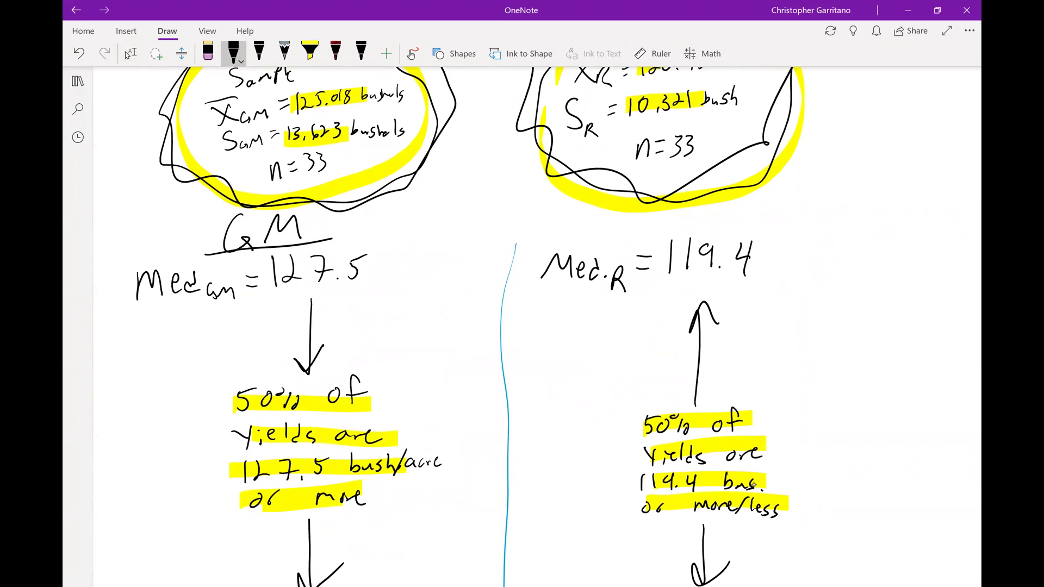
- Write 'bush/acre' as a fraction beside 127.5
mouse_move(395, 243)
left_mouse_down()
mouse_move(404, 263)
mouse_move(432, 246)
mouse_move(447, 261)
left_mouse_up()
left_click_drag(402, 274, 405, 282)
left_click_drag(415, 274, 430, 276)
left_click_drag(432, 278, 443, 275)
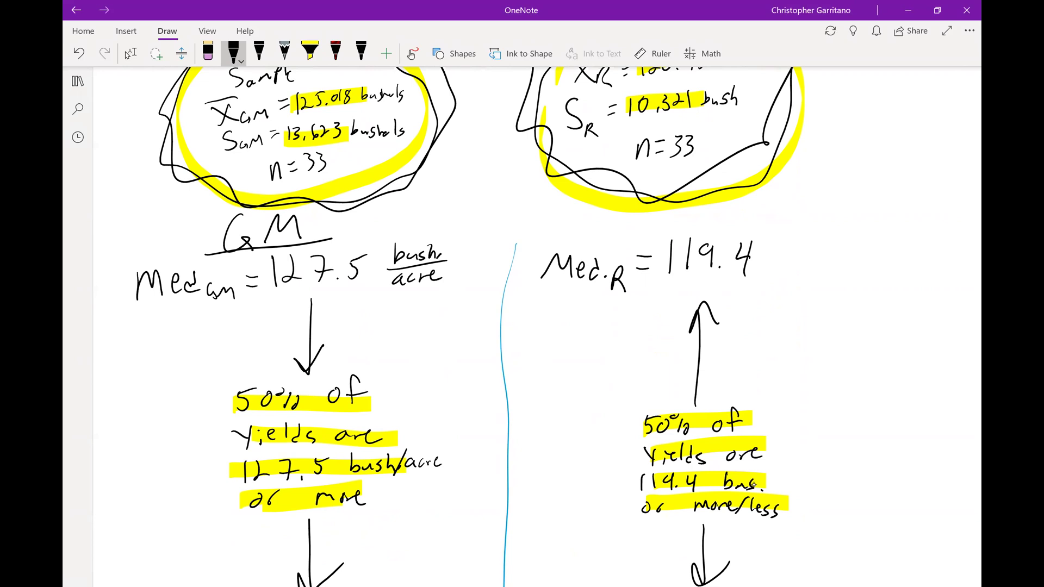
- Bracket the GM 50% of yields note, underline 123, and write GM below the 127 | 128 box
scroll(522, 326, "down", 3)
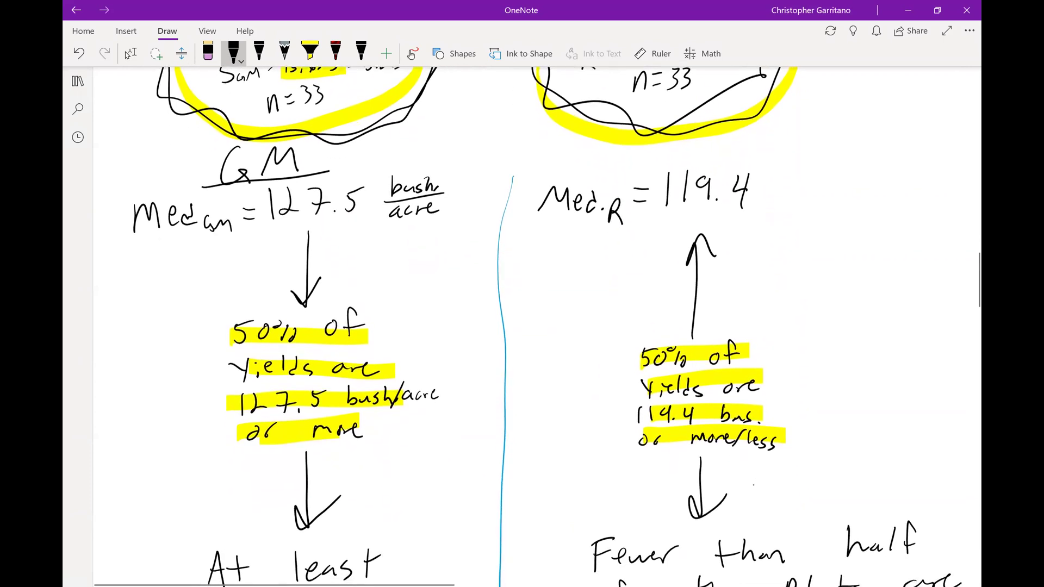
scroll(536, 326, "down", 2)
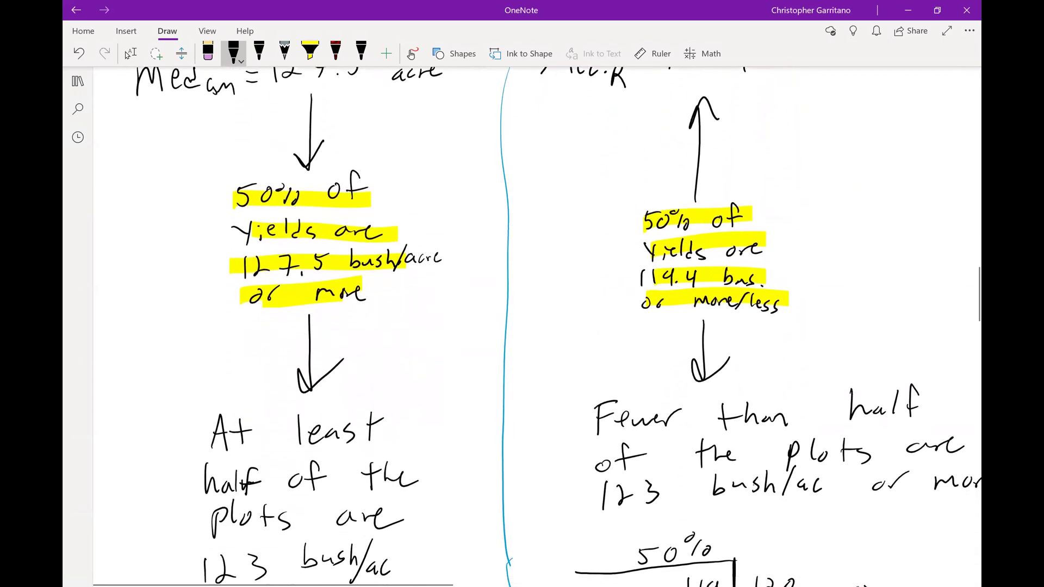
left_click(127, 55)
scroll(537, 327, "down", 1)
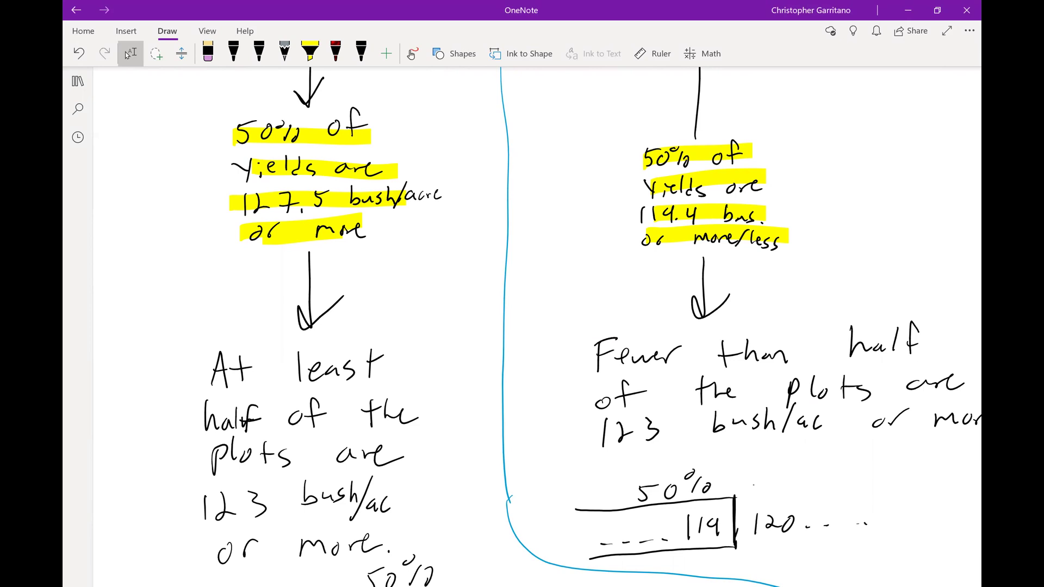
left_click(233, 53)
mouse_move(245, 106)
left_mouse_down()
mouse_move(216, 180)
mouse_move(266, 247)
left_mouse_up()
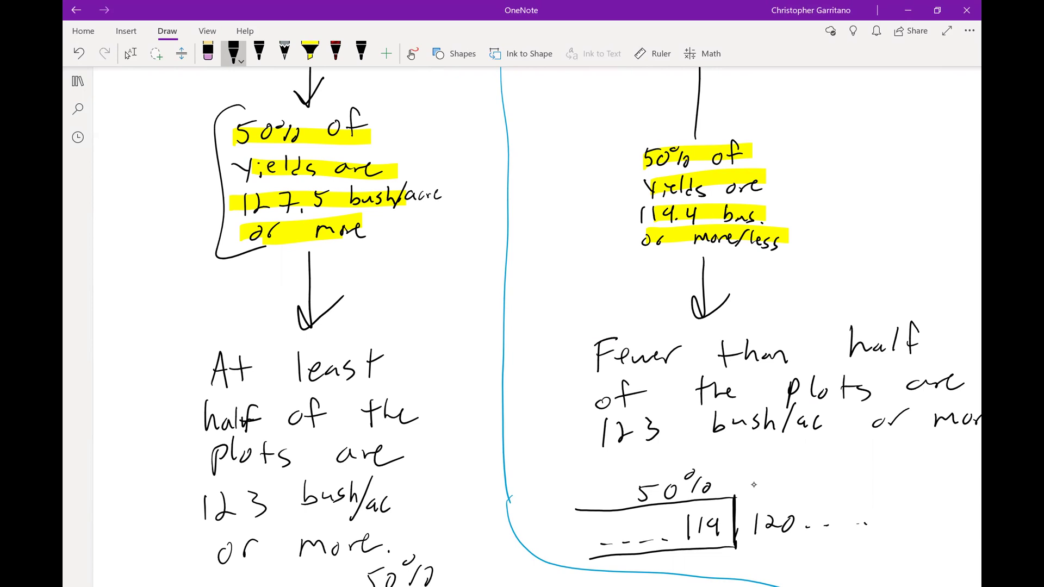
scroll(754, 485, "down", 2)
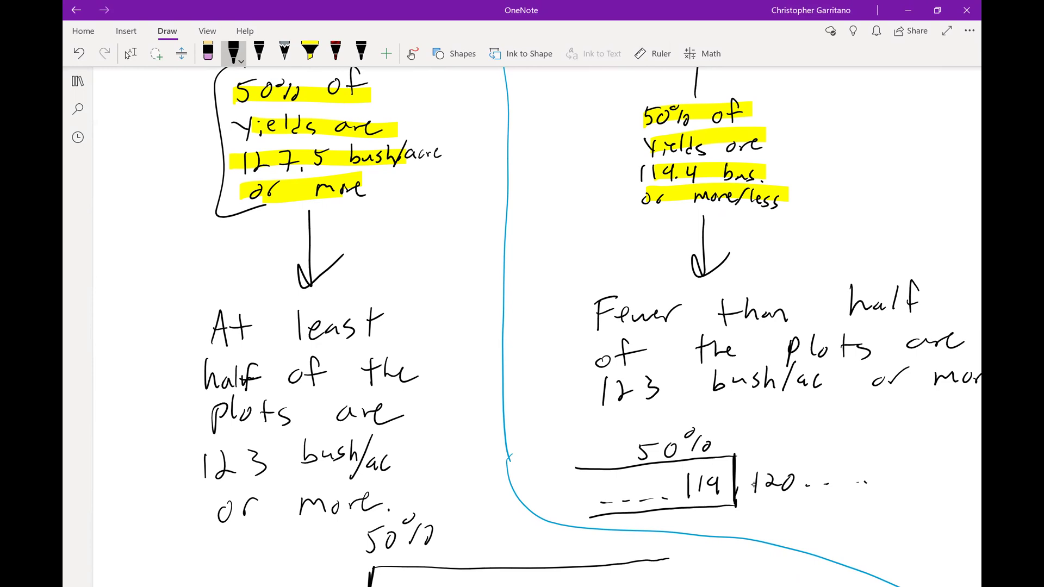
left_click_drag(209, 486, 288, 479)
scroll(537, 326, "down", 5)
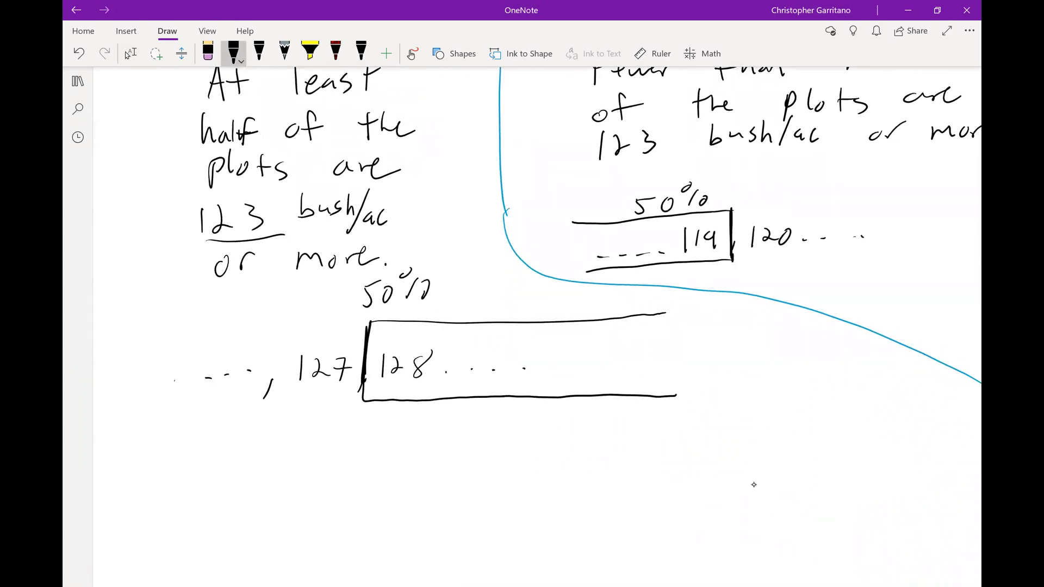
mouse_move(327, 433)
left_mouse_down()
mouse_move(333, 471)
mouse_move(382, 465)
left_mouse_up()
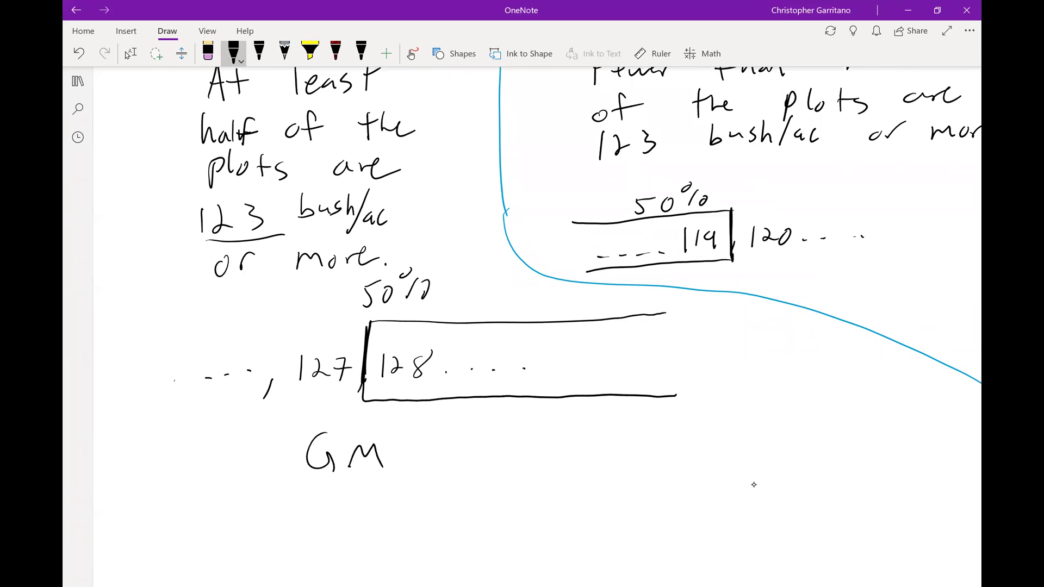
- Write 'med' under 50% with a rightward arrow, then switch the ink to red
left_click_drag(364, 325, 395, 312)
left_click_drag(436, 284, 493, 283)
mouse_move(481, 277)
left_mouse_down()
mouse_move(500, 291)
mouse_move(485, 303)
left_mouse_up()
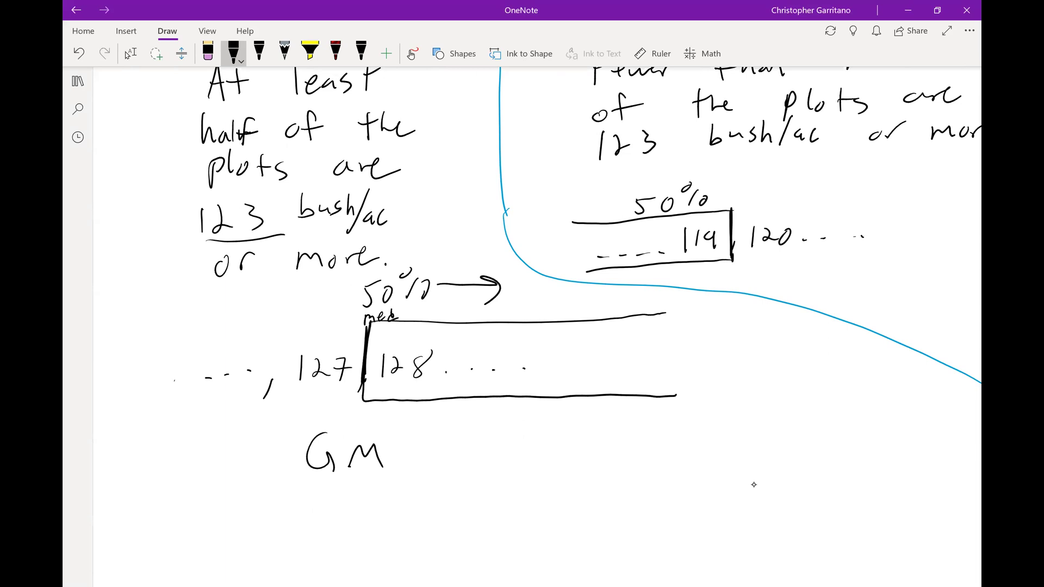
left_click(233, 53)
left_click(317, 137)
- Write 123 in red on the GM number line and draw a red box from it past 128
mouse_move(250, 315)
left_mouse_down()
mouse_move(242, 399)
mouse_move(249, 322)
mouse_move(247, 375)
left_mouse_up()
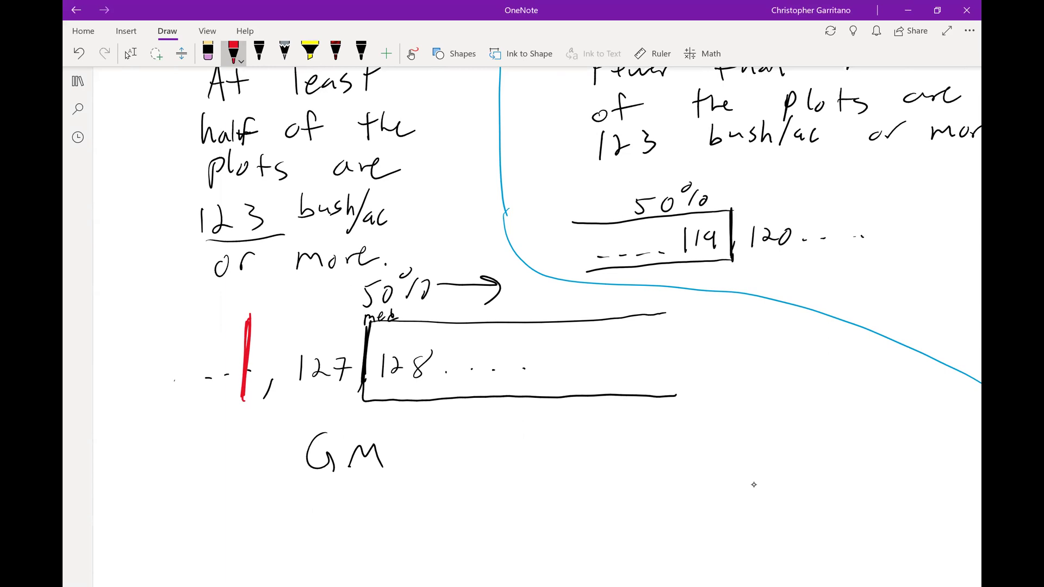
mouse_move(154, 350)
left_mouse_down()
mouse_move(153, 375)
mouse_move(184, 379)
left_mouse_up()
left_click(246, 359)
mouse_move(137, 329)
left_mouse_down()
mouse_move(141, 419)
mouse_move(478, 397)
left_mouse_up()
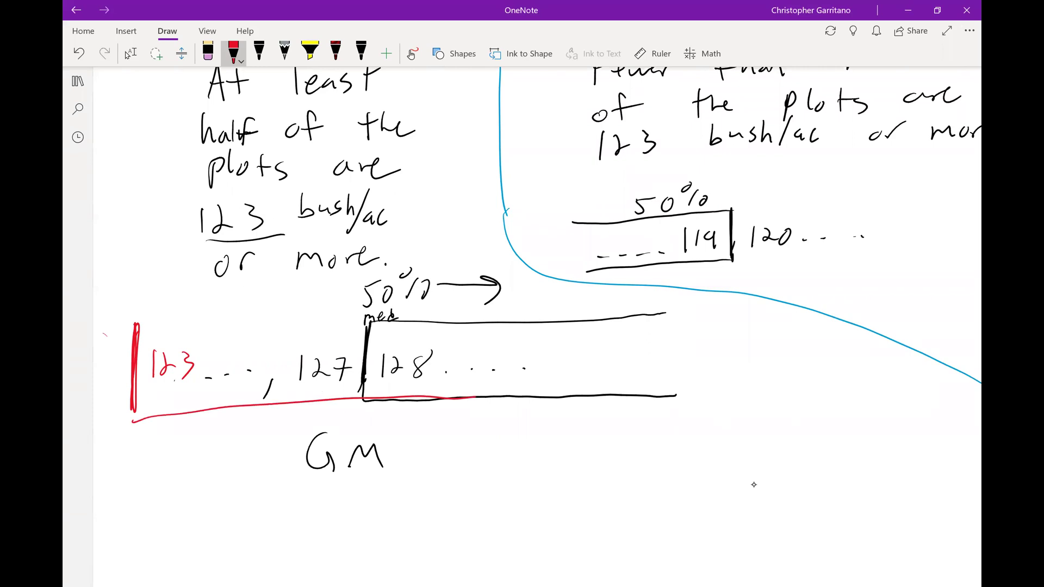
mouse_move(137, 324)
left_mouse_down()
mouse_move(528, 318)
mouse_move(712, 328)
left_mouse_up()
left_click_drag(429, 396, 723, 391)
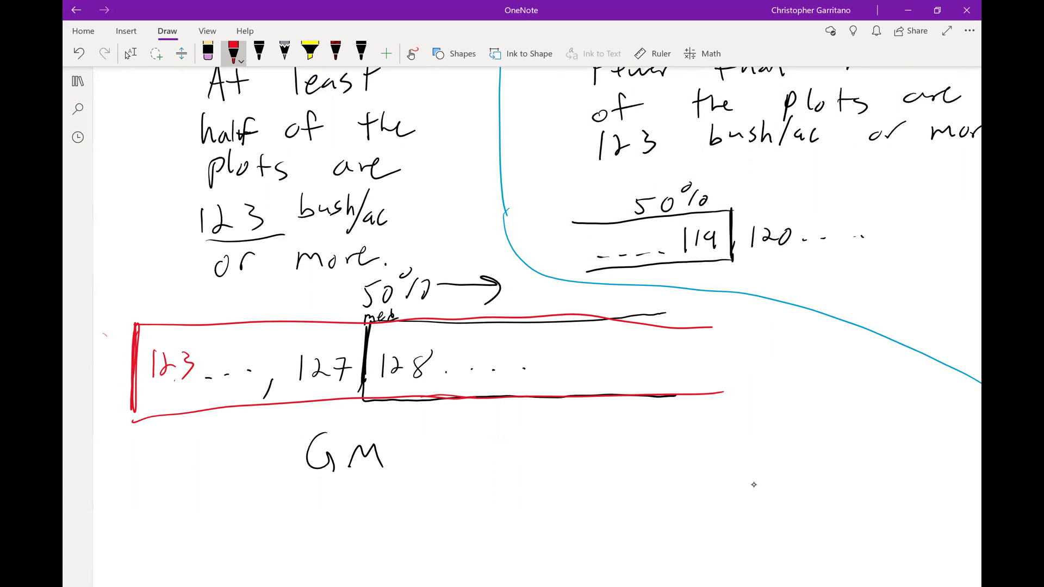
- Write 'more than 50% of plots.' under the red box and circle GM in red
mouse_move(249, 422)
left_mouse_down()
mouse_move(347, 404)
mouse_move(357, 413)
mouse_move(492, 409)
left_mouse_up()
mouse_move(507, 399)
left_mouse_down()
mouse_move(502, 417)
mouse_move(513, 407)
mouse_move(536, 418)
left_mouse_up()
left_click_drag(538, 404, 552, 414)
left_click_drag(561, 405, 570, 416)
left_click_drag(566, 409, 582, 415)
left_click(601, 413)
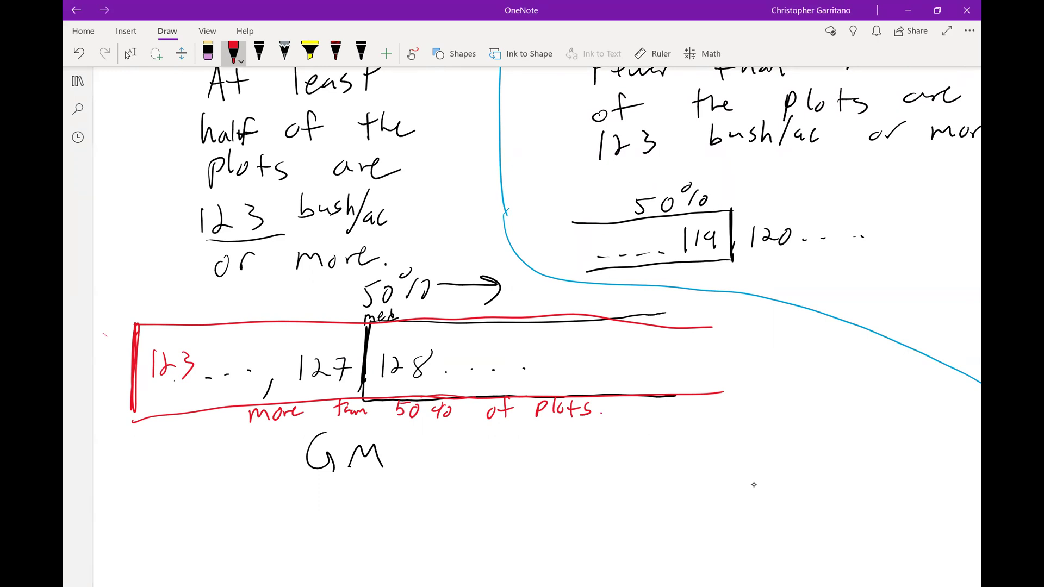
left_click_drag(338, 430, 318, 427)
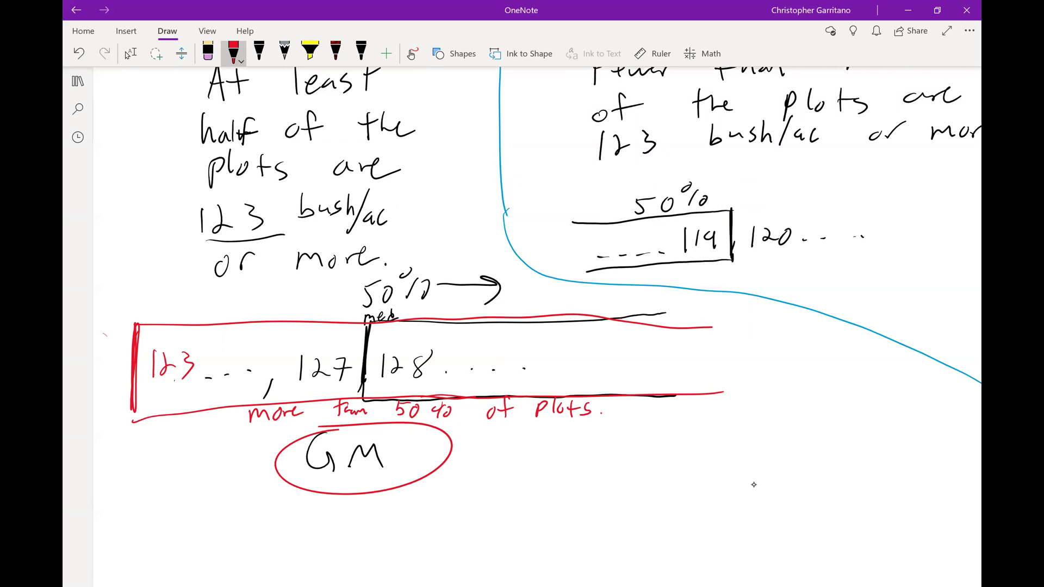
- Switch the ink to black and draw a down arrow under Med.R = 119.4 with bush/acre units
scroll(754, 484, "up", 10)
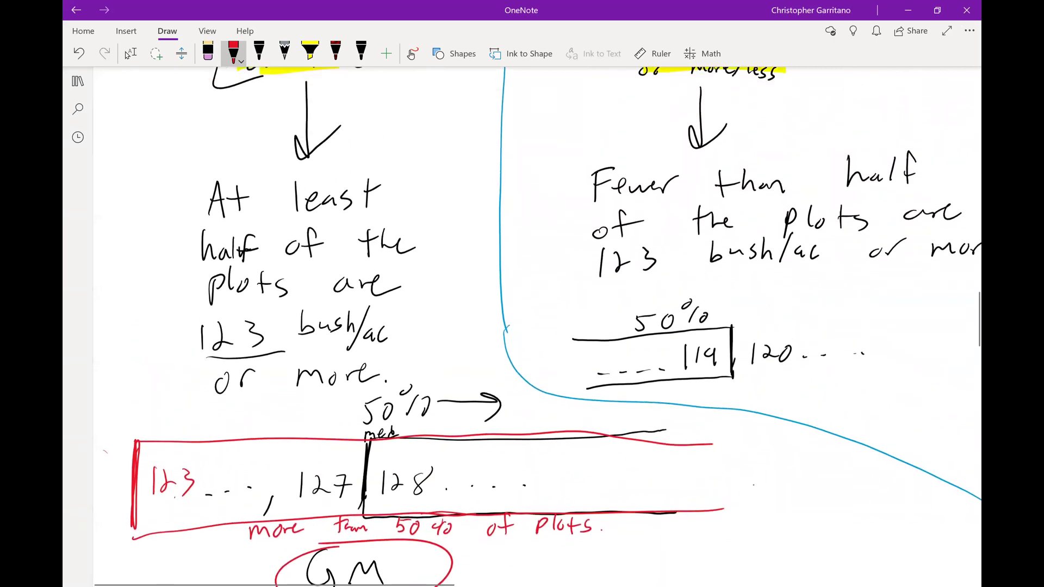
scroll(539, 326, "up", 4)
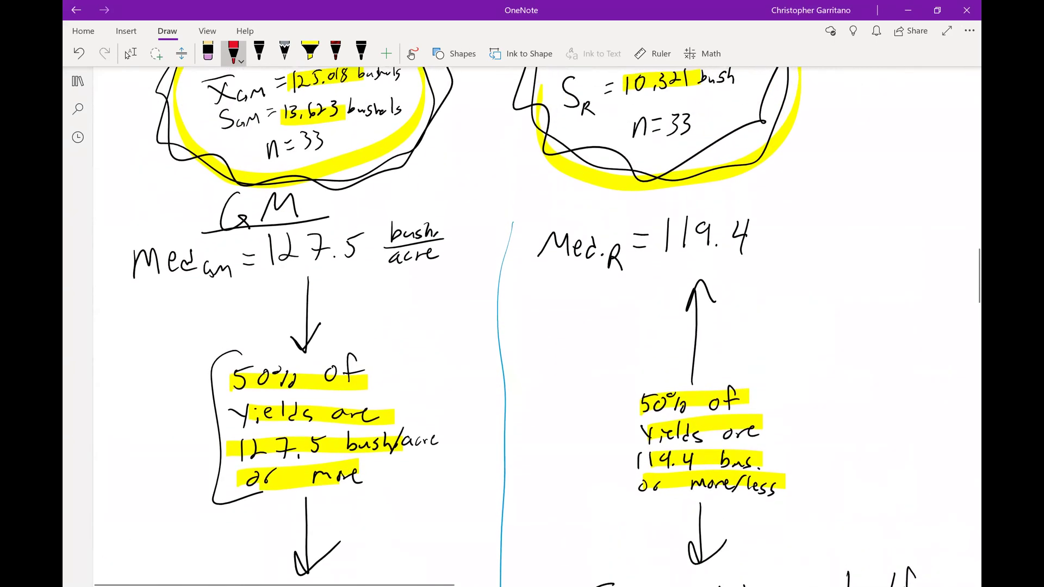
left_click(131, 53)
left_click(233, 52)
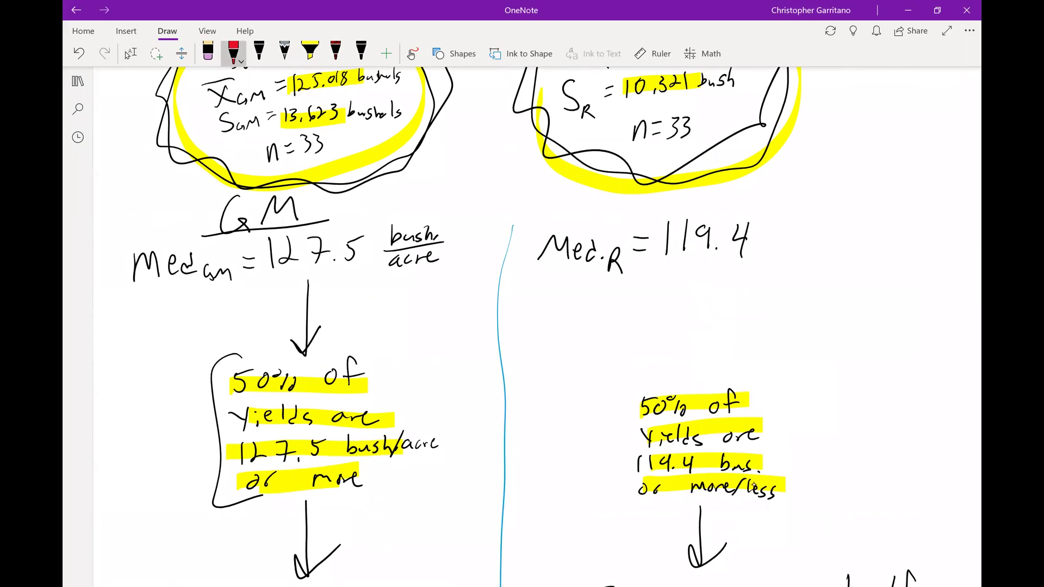
left_click(259, 52)
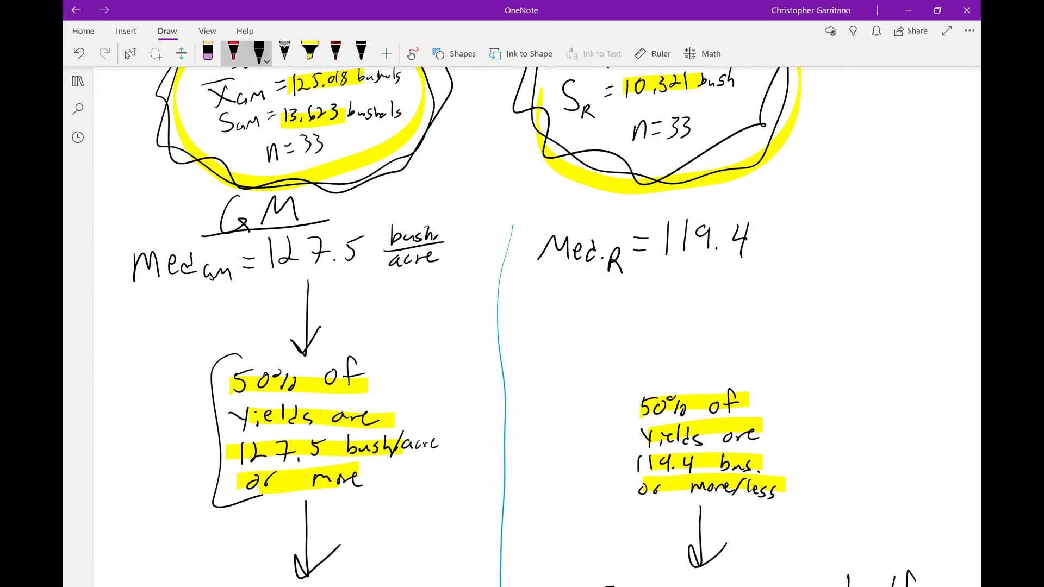
left_click(233, 53)
left_click(233, 53)
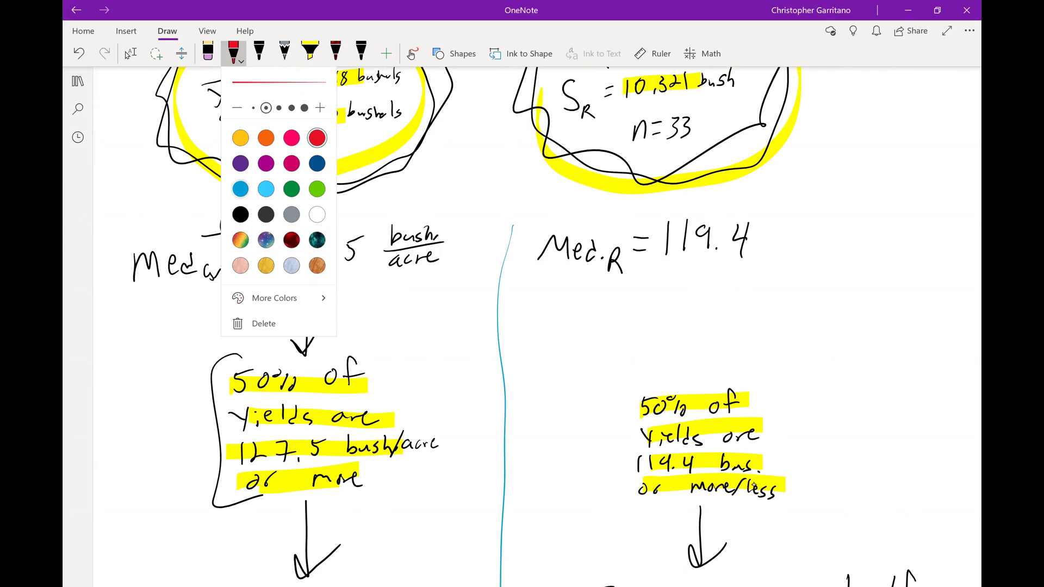
left_click(240, 214)
mouse_move(704, 270)
left_mouse_down()
mouse_move(705, 356)
mouse_move(727, 325)
left_mouse_up()
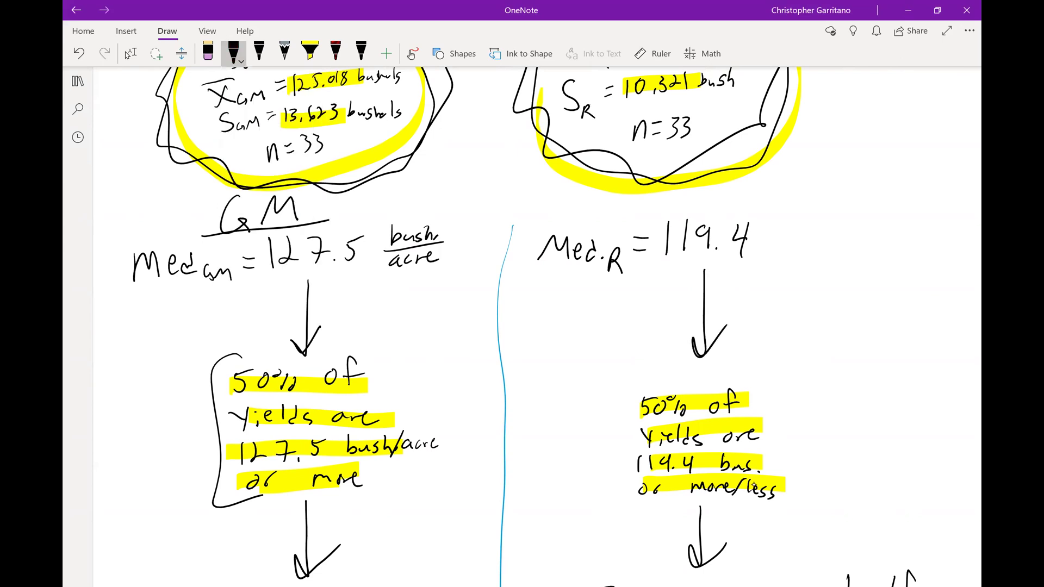
mouse_move(771, 215)
left_mouse_down()
mouse_move(768, 233)
mouse_move(812, 229)
mouse_move(788, 253)
left_mouse_up()
left_click_drag(792, 253, 800, 246)
- Complete 'bas/acre' in the right note and replace 'more/less' with 'less'
scroll(522, 326, "down", 3)
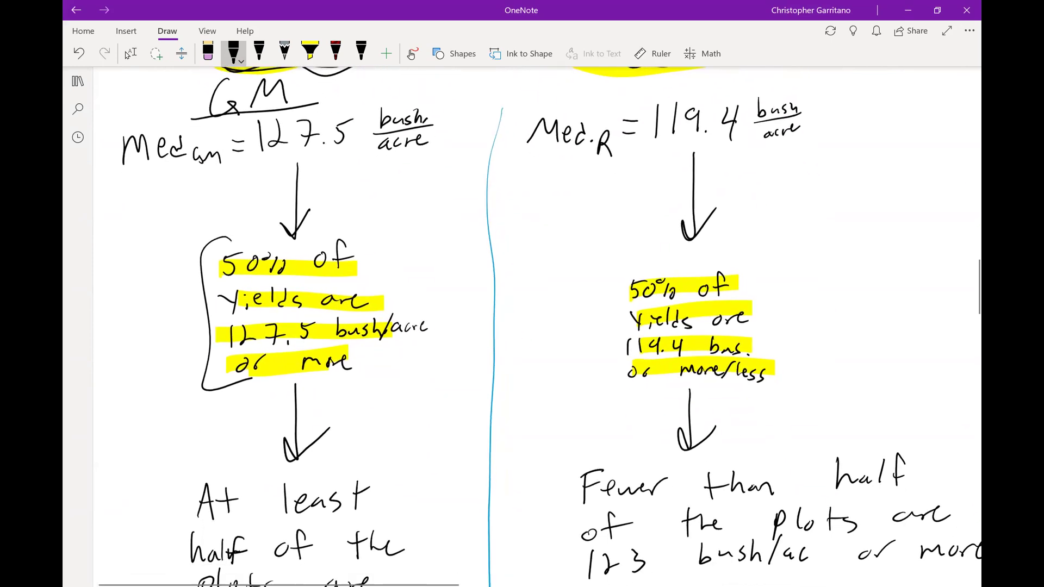
left_click(127, 52)
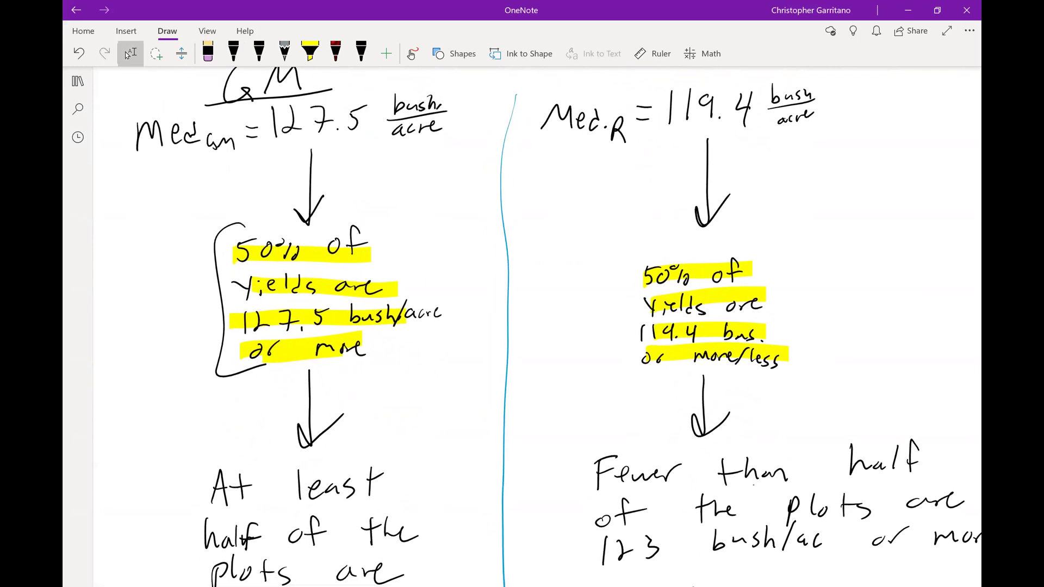
left_click(233, 53)
mouse_move(767, 323)
left_mouse_down()
mouse_move(762, 339)
mouse_move(782, 333)
left_mouse_up()
left_click_drag(780, 332, 792, 328)
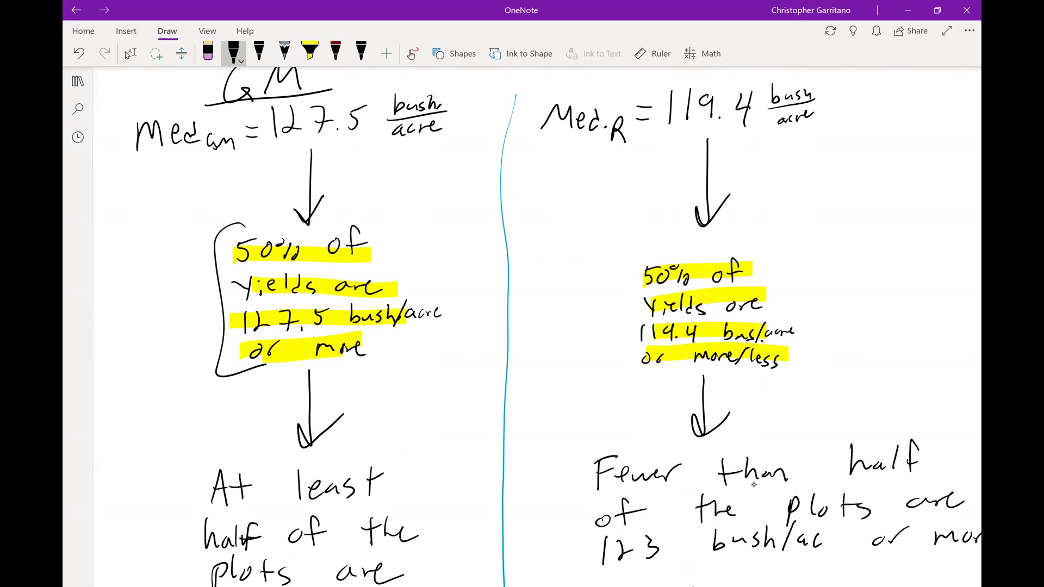
left_click_drag(646, 356, 788, 356)
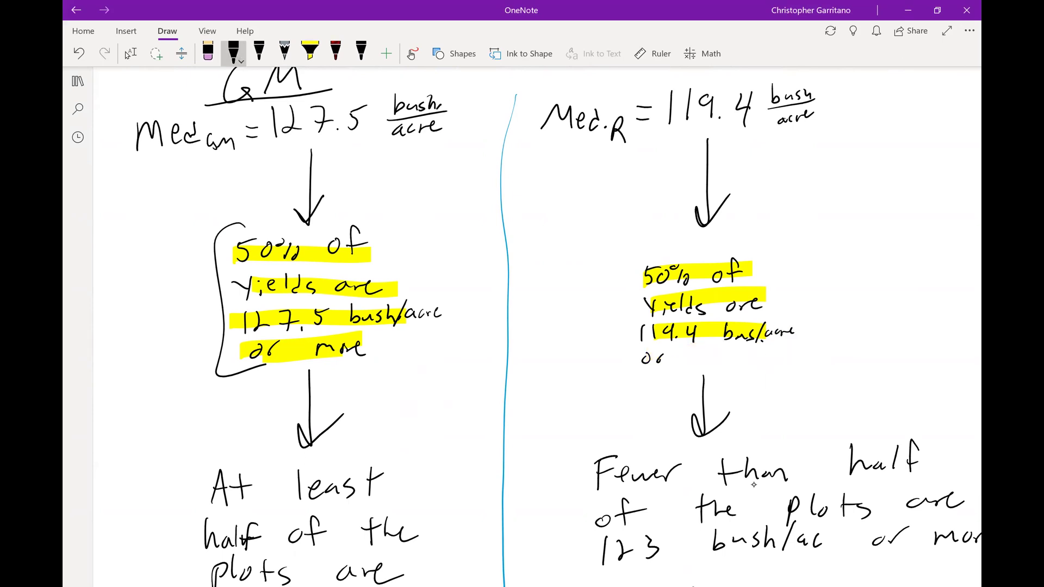
mouse_move(706, 341)
left_mouse_down()
mouse_move(706, 359)
mouse_move(721, 358)
left_mouse_up()
mouse_move(733, 347)
left_mouse_down()
mouse_move(726, 359)
mouse_move(736, 360)
left_mouse_up()
scroll(754, 483, "down", 2)
left_click(129, 53)
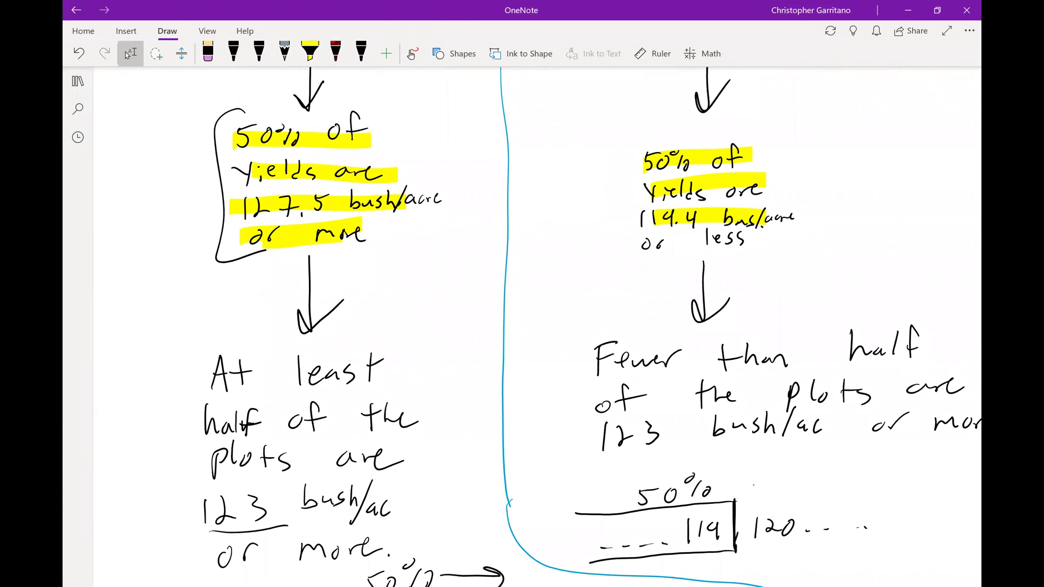
- Label the right statement "Reg" with an underline and write "med" after 50%
scroll(538, 327, "right", 3)
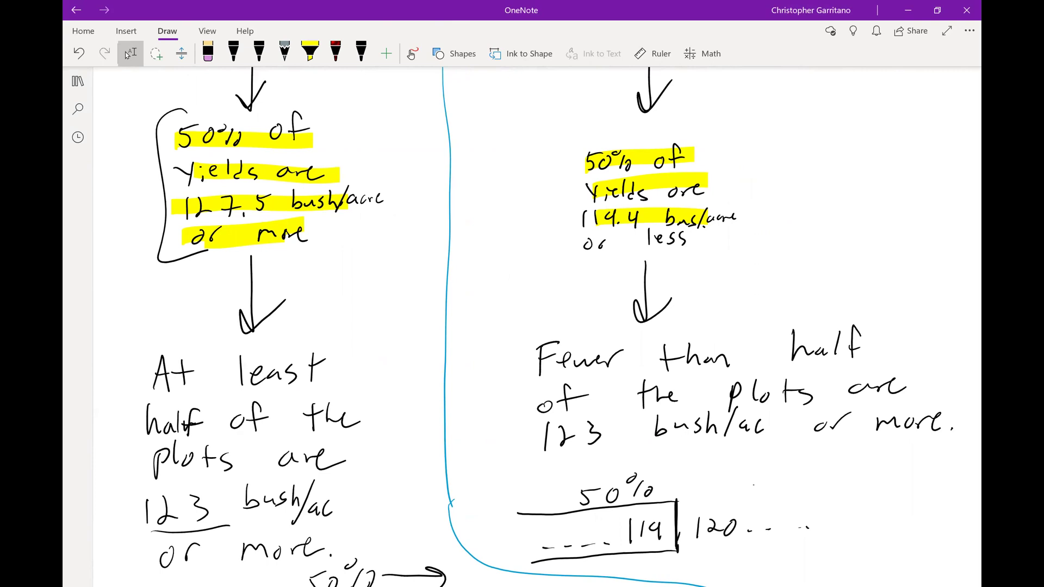
scroll(538, 326, "down", 3)
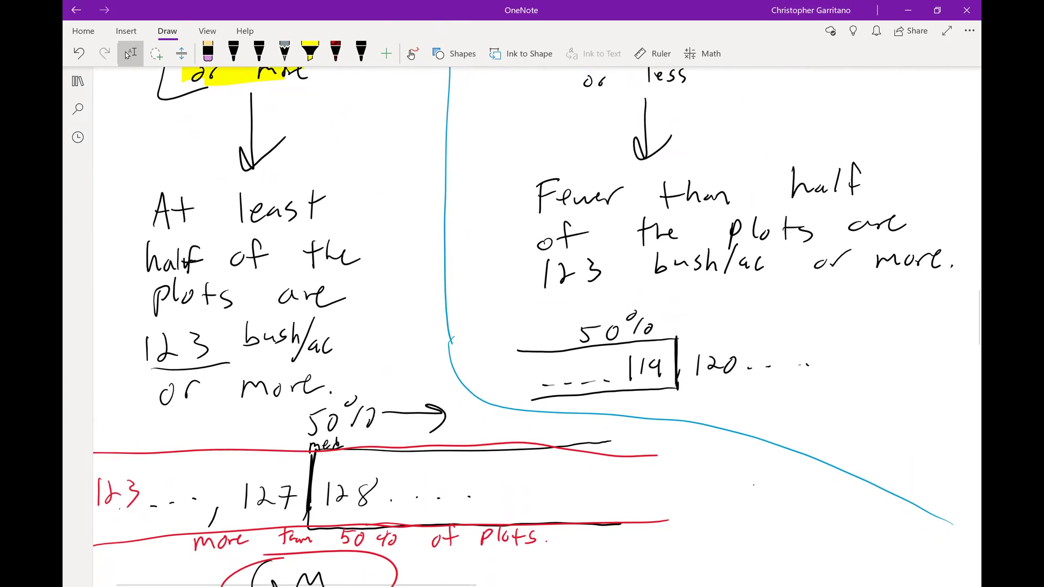
scroll(752, 484, "up", 1)
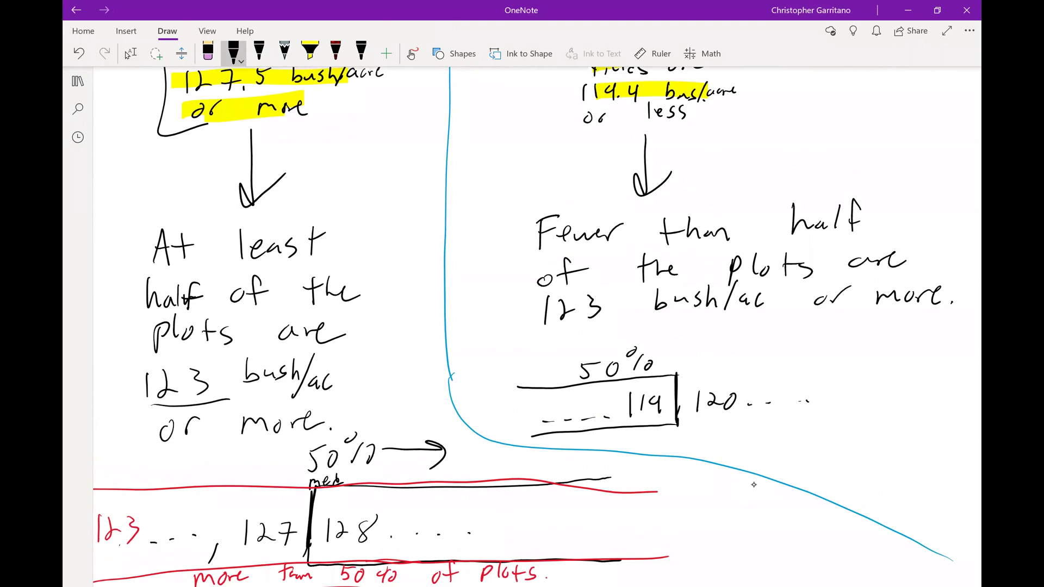
mouse_move(657, 316)
left_mouse_down()
mouse_move(690, 338)
mouse_move(709, 333)
left_mouse_up()
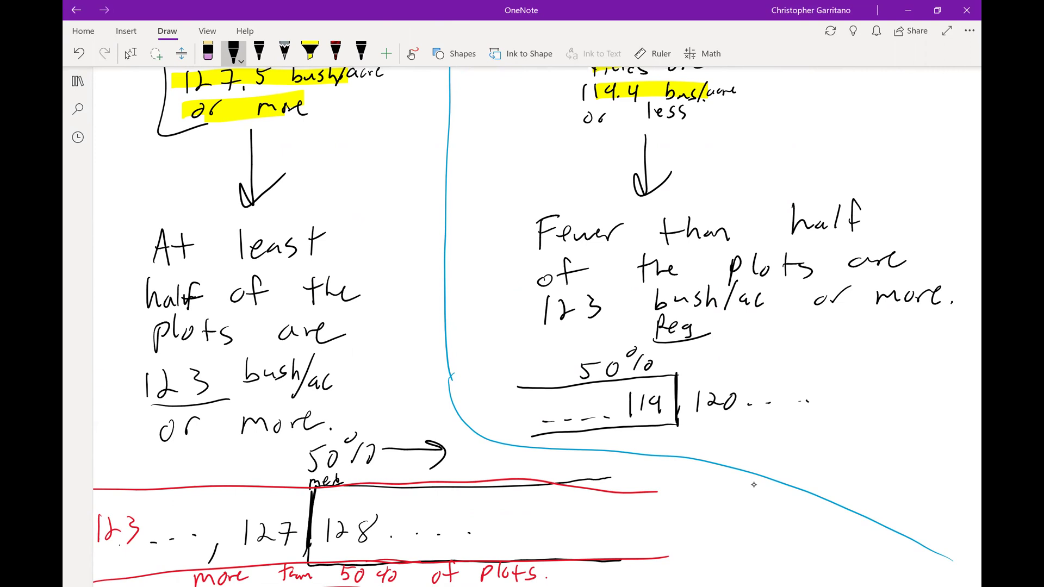
left_click_drag(668, 370, 695, 358)
- Switch the pen to blue and draw a box starting just after 120
left_click(233, 52)
left_click(240, 189)
left_click_drag(790, 367, 795, 420)
left_click_drag(791, 365, 958, 349)
left_click_drag(796, 412, 962, 397)
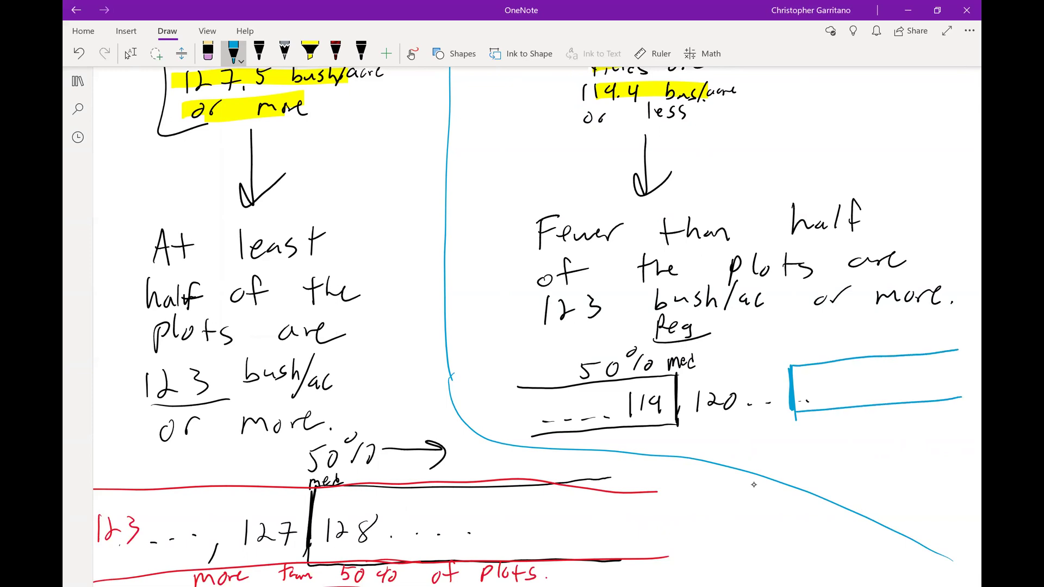
- Write "less than 50%" in blue above the box
left_click_drag(806, 336, 808, 353)
left_click_drag(815, 348, 823, 348)
mouse_move(838, 338)
left_mouse_down()
mouse_move(831, 351)
mouse_move(858, 348)
left_mouse_up()
left_click_drag(853, 340, 880, 345)
left_click_drag(896, 332, 922, 341)
left_click_drag(920, 324, 928, 337)
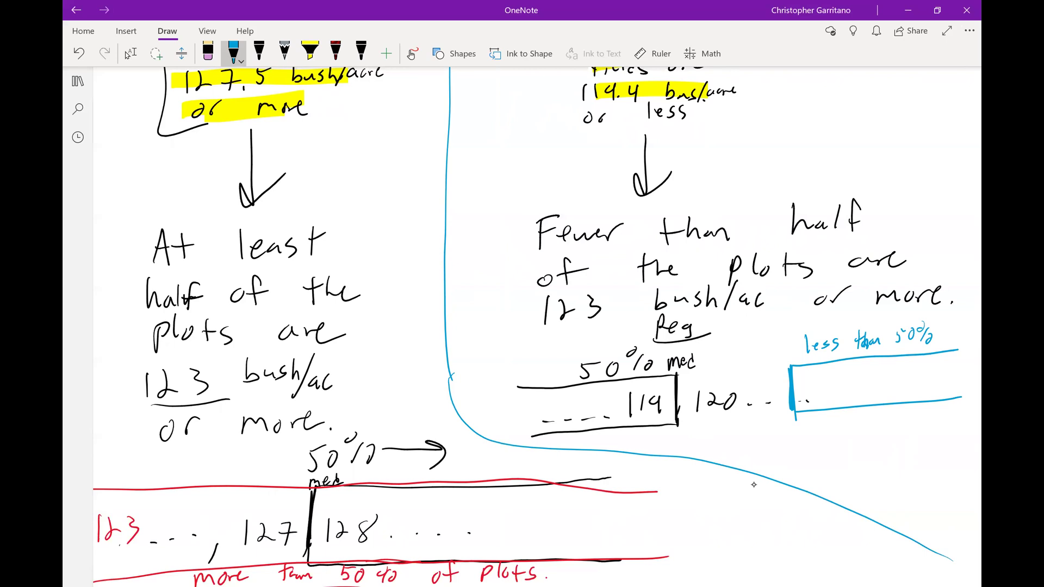
- Swap between the Select tool and black pen, ending on Select to review the blue box near 123
scroll(754, 484, "up", 1)
left_click(128, 54)
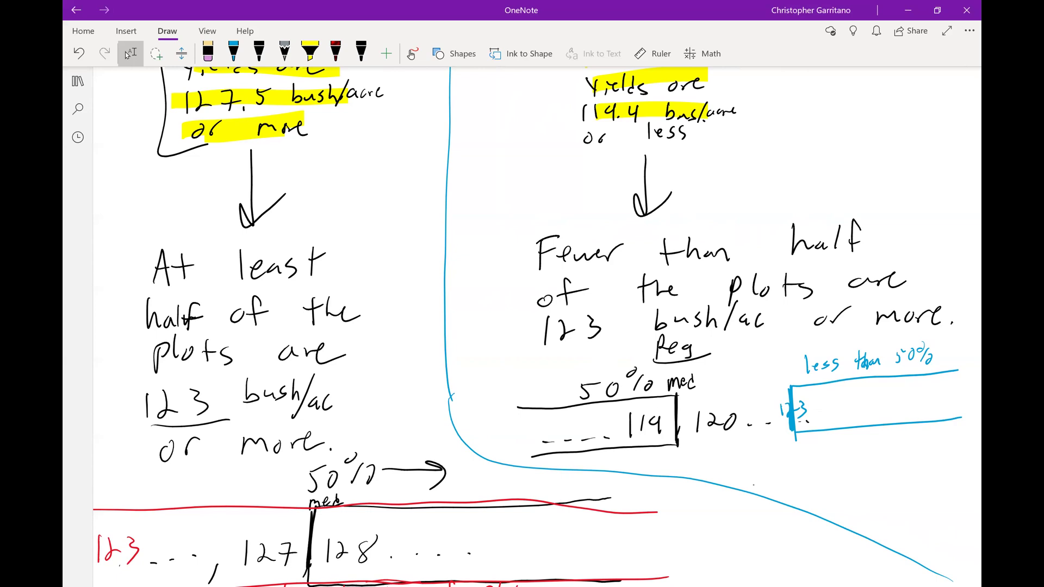
scroll(754, 484, "down", 3)
scroll(754, 485, "right", 2)
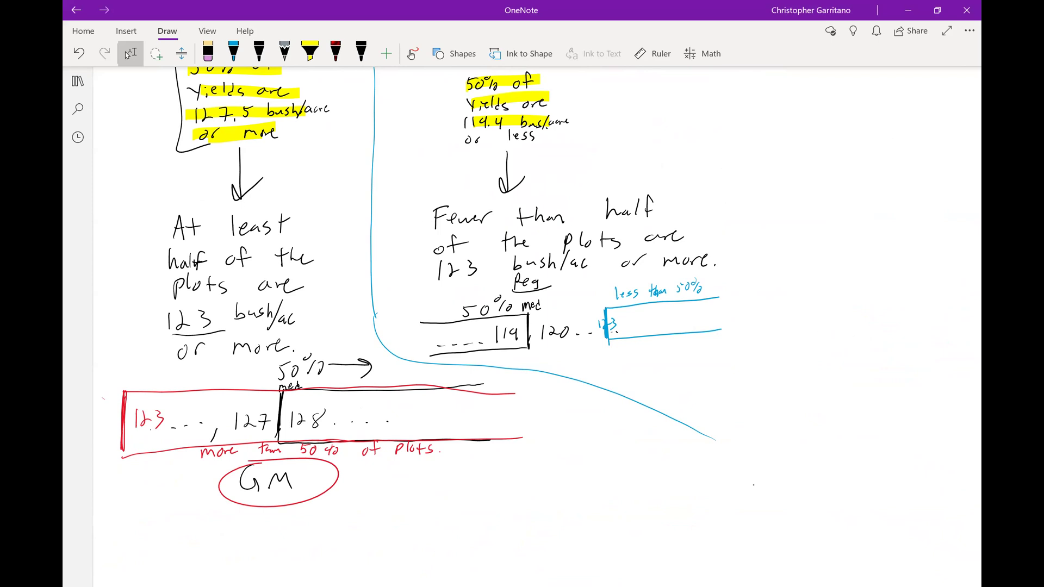
left_click(259, 51)
scroll(753, 485, "down", 3)
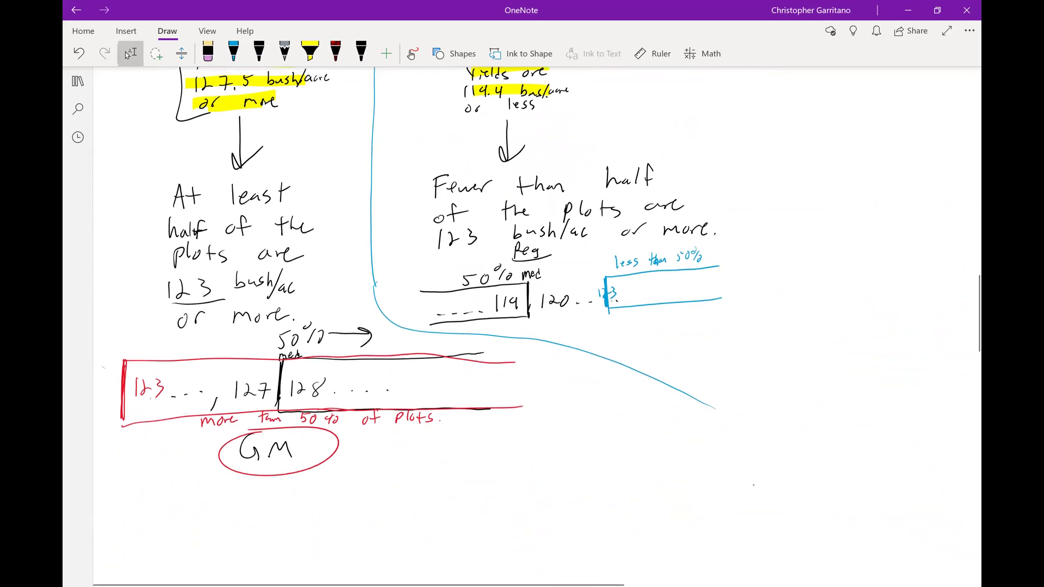
left_click(129, 53)
scroll(753, 484, "up", 5)
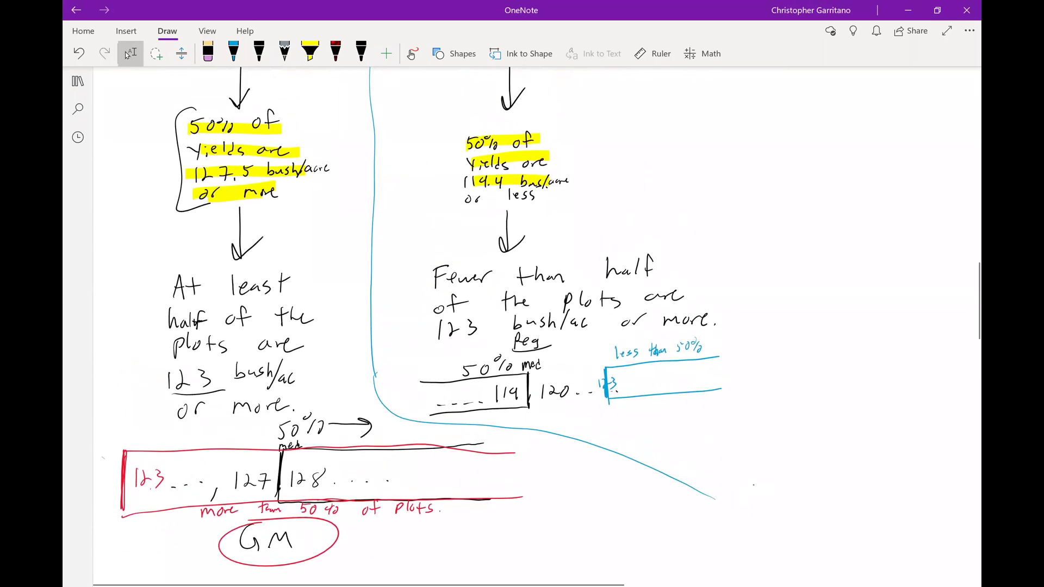